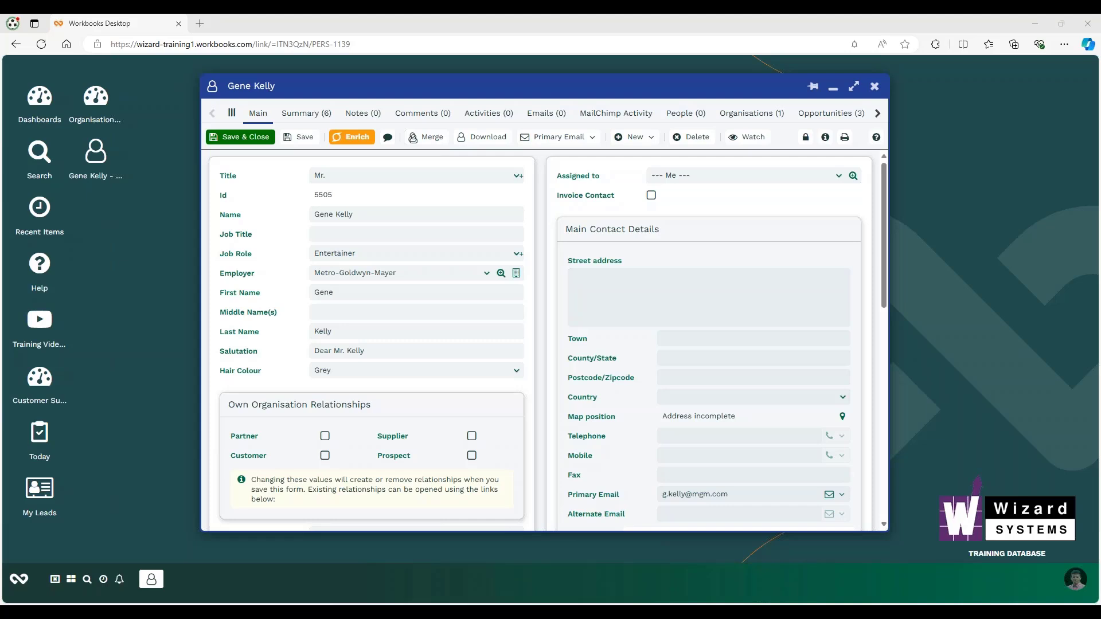
# Step: Start a new opportunity from the open person record's opportunities
pyautogui.click(827, 118)
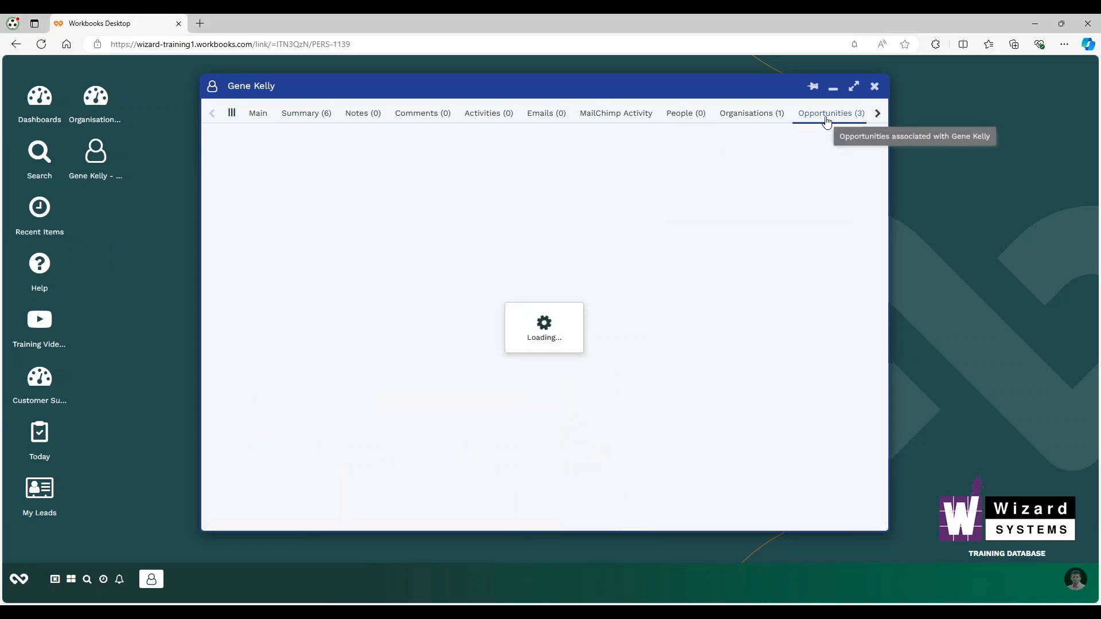
pyautogui.click(265, 139)
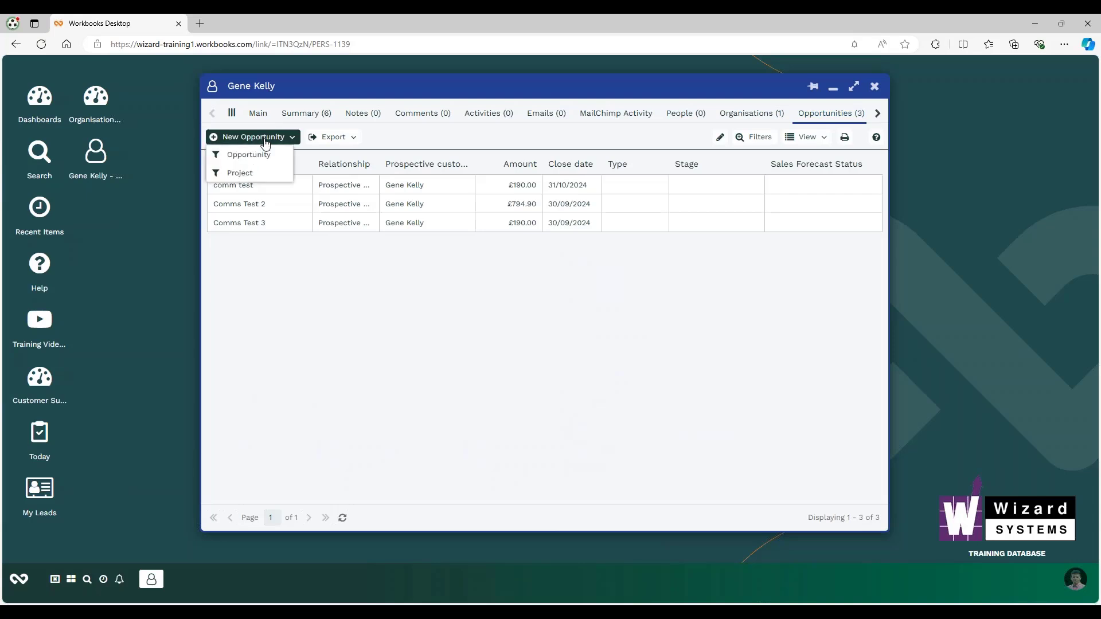
pyautogui.click(267, 155)
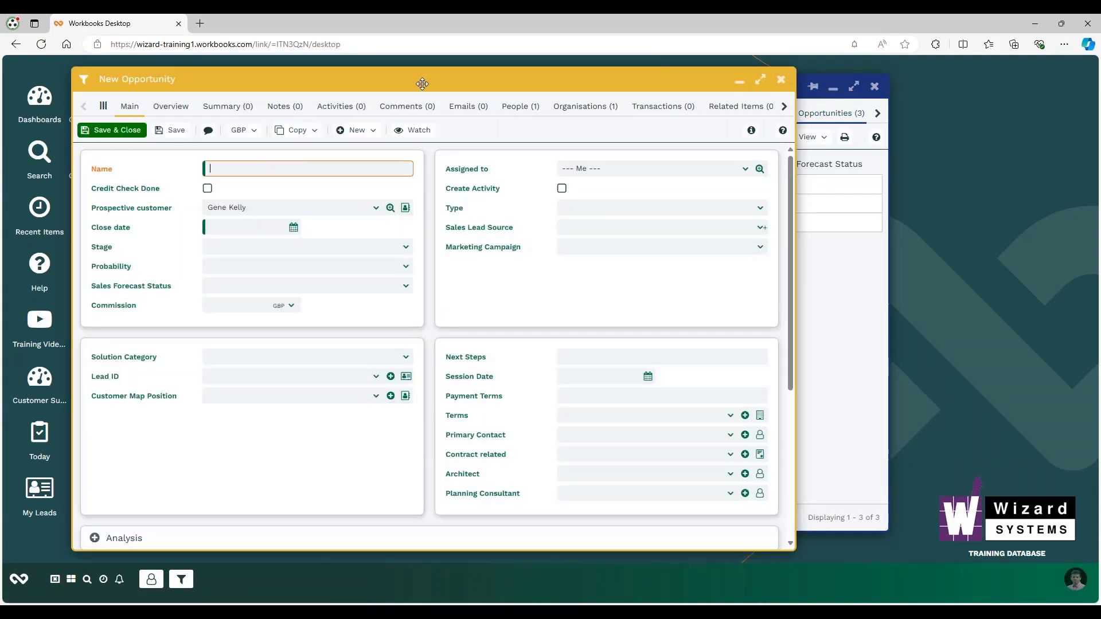
pyautogui.moveTo(422, 84); pyautogui.dragTo(545, 82)
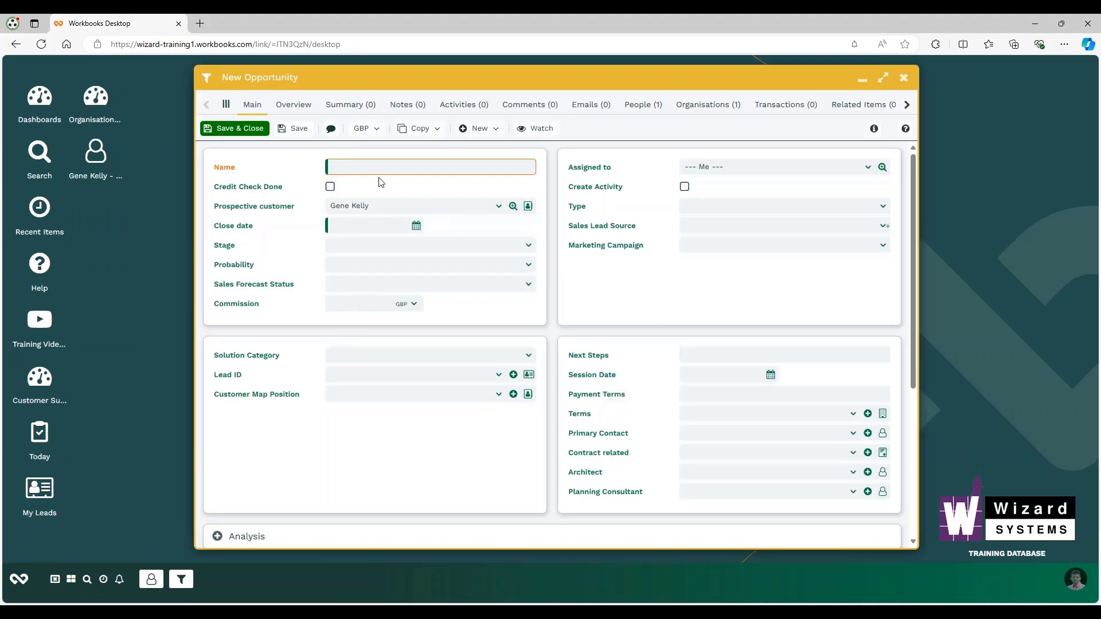
# Step: Name the opportunity "comm test" and set its close date to 30/09/2024
pyautogui.click(376, 167)
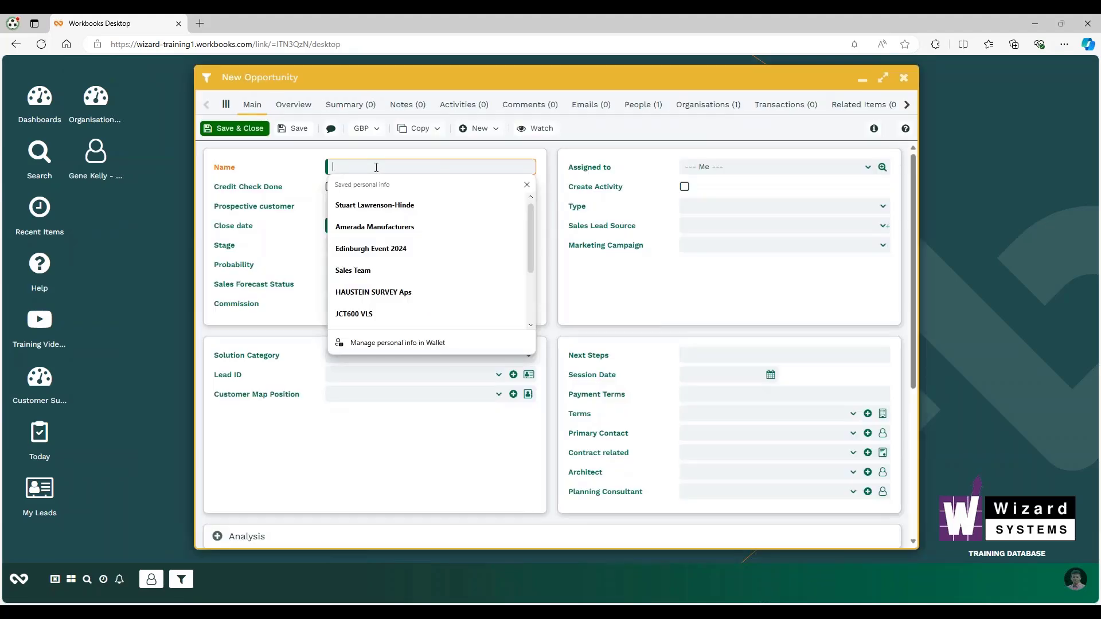
pyautogui.write('comm')
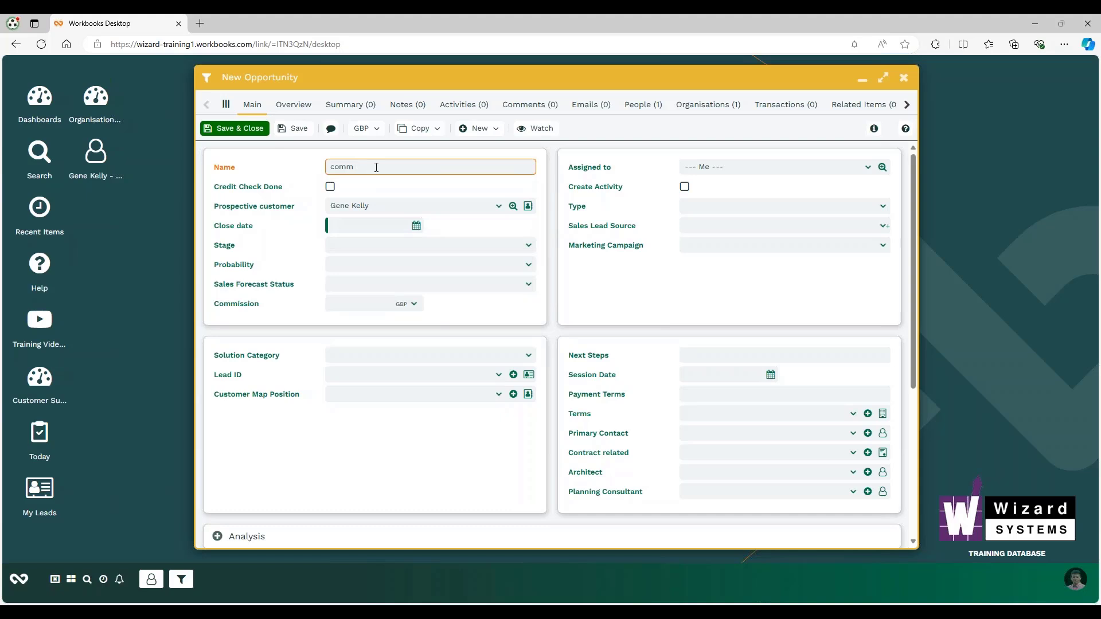
pyautogui.write(' test')
pyautogui.click(416, 226)
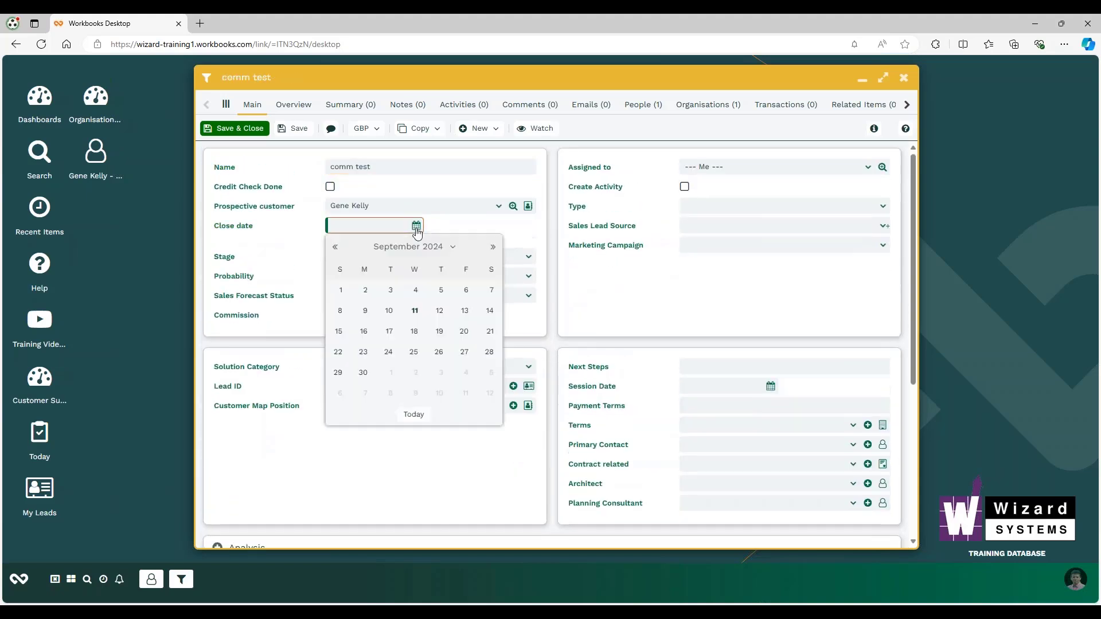
pyautogui.click(371, 370)
# Step: Add a line item for product BCASE-1, the Large Black Flight Messenger Briefcase Bag, with a quantity of 5
pyautogui.scroll(-3, 576, 277)
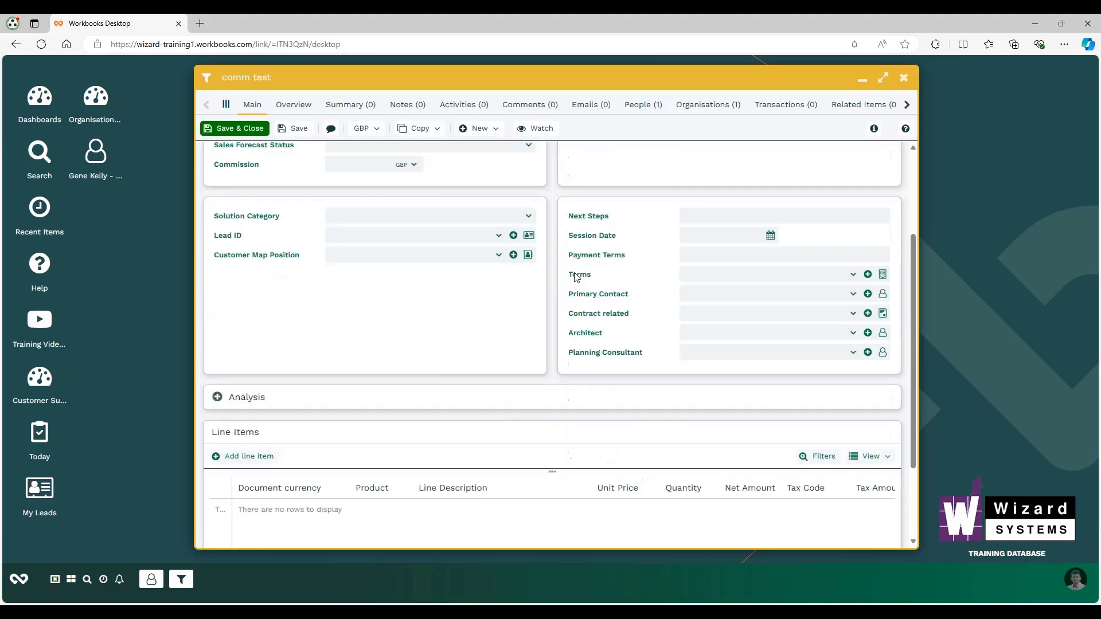
pyautogui.scroll(-2, 438, 353)
pyautogui.click(253, 345)
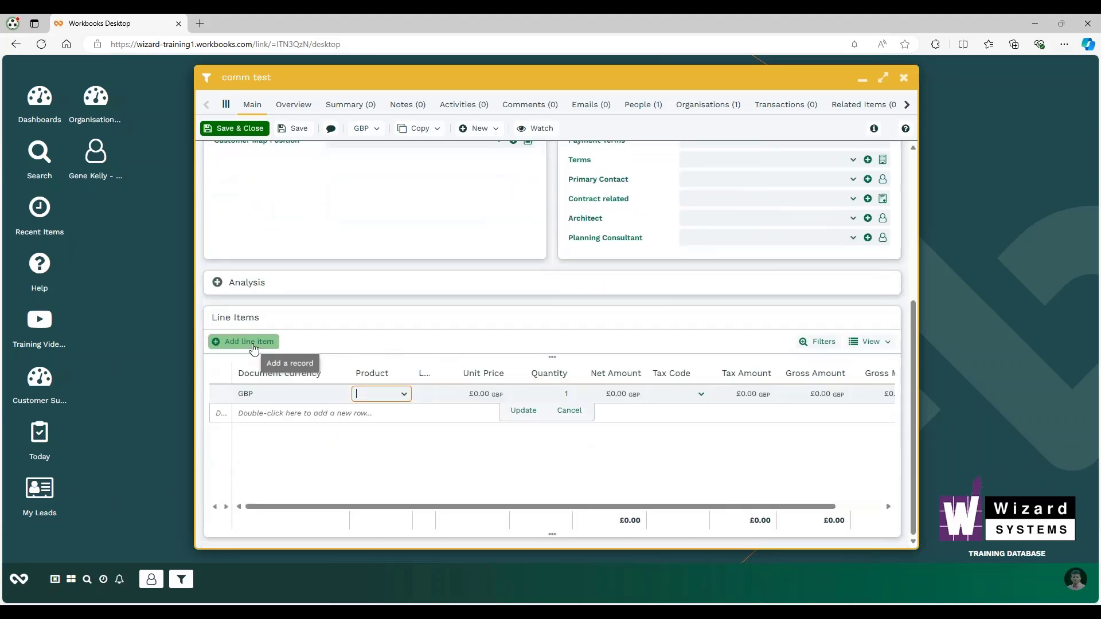
pyautogui.click(404, 394)
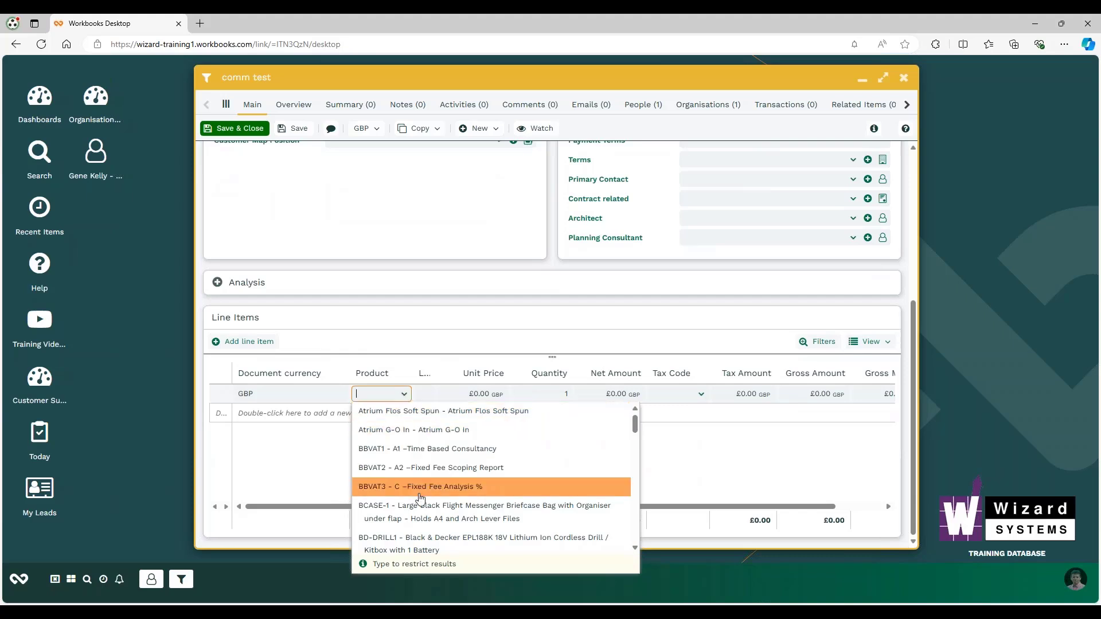
pyautogui.click(422, 510)
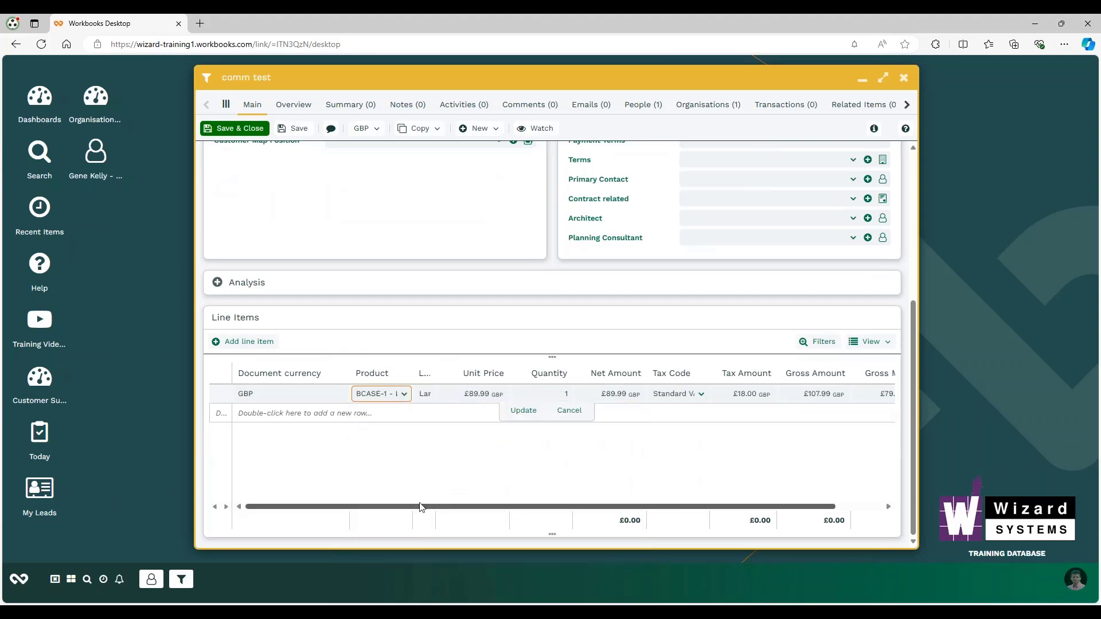
pyautogui.click(560, 392)
pyautogui.write('5')
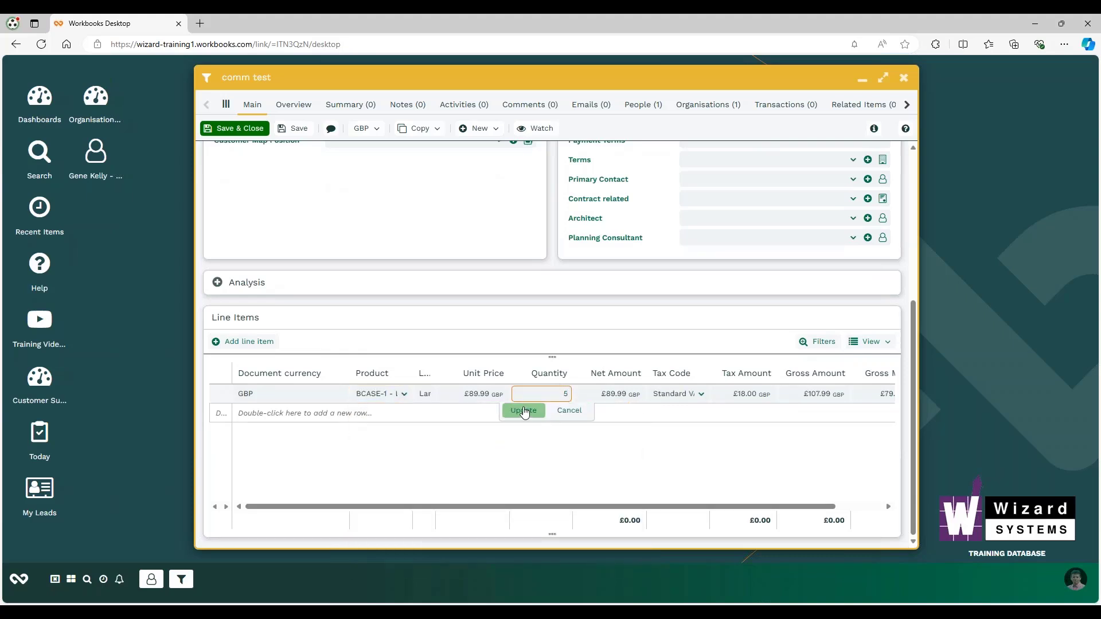
pyautogui.click(523, 410)
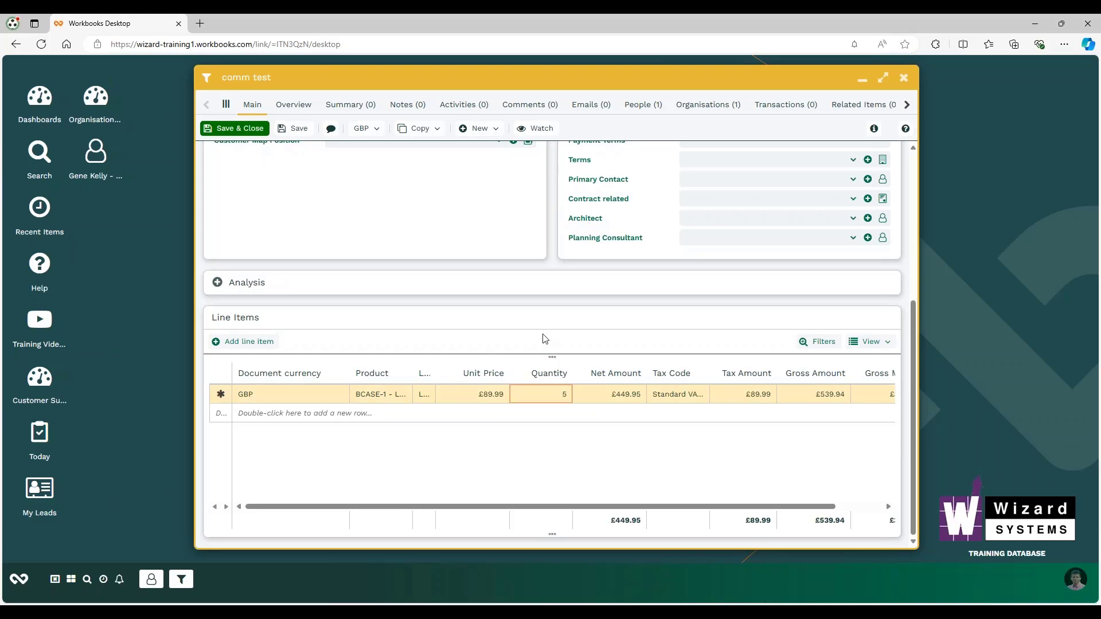
# Step: Save the new opportunity and keep its record open
pyautogui.scroll(4, 544, 340)
pyautogui.scroll(1, 545, 339)
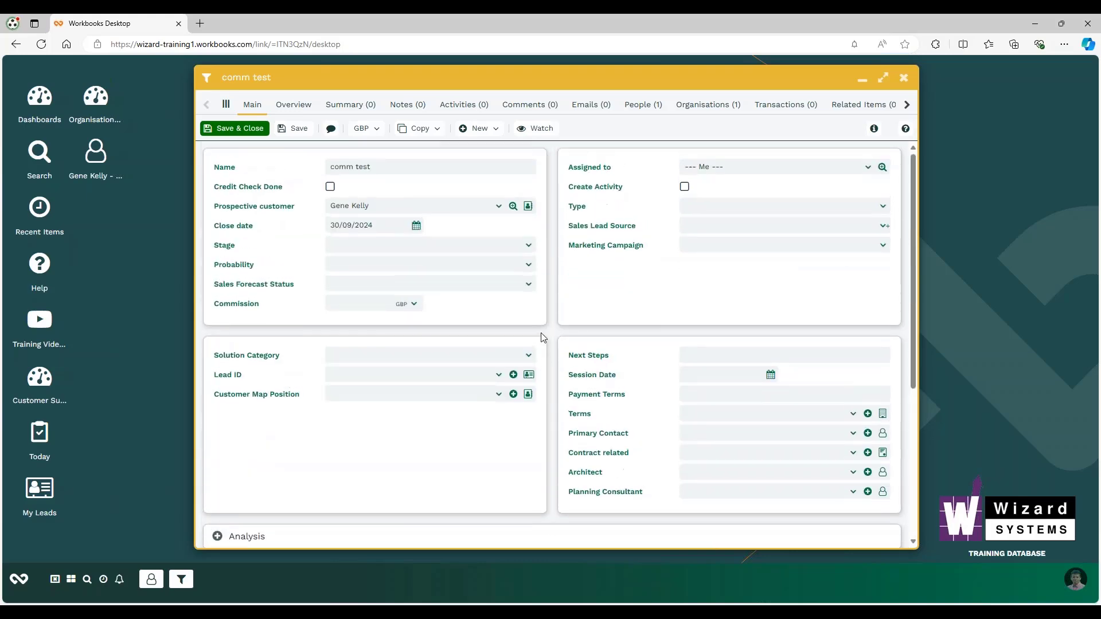
pyautogui.click(295, 130)
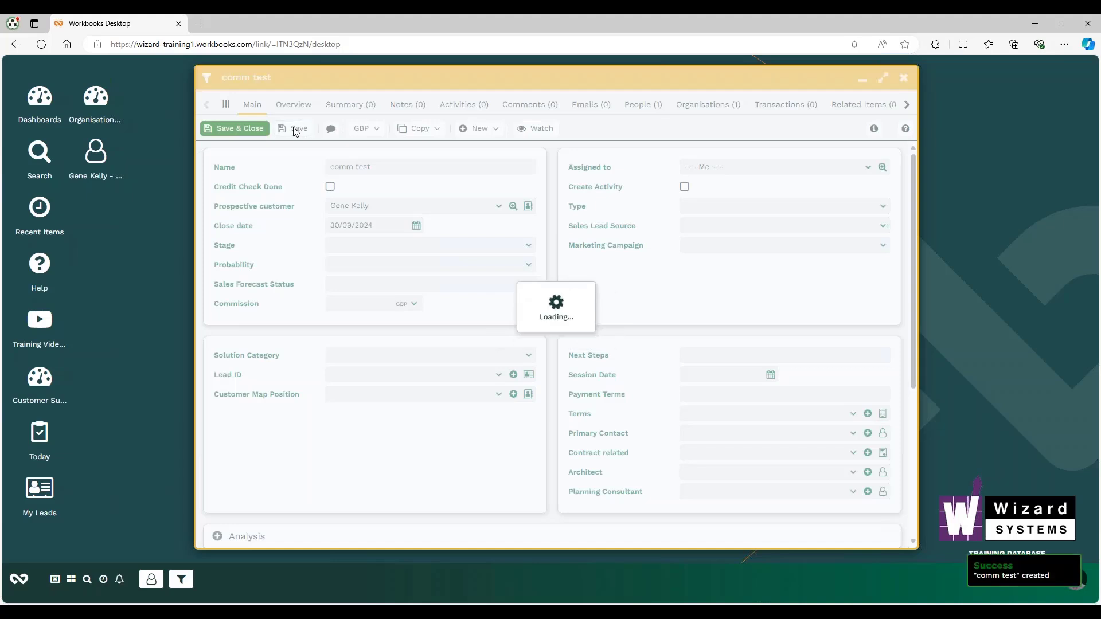
# Step: Review the saved opportunity's line item total and Commission field, and close the opportunity and person records
pyautogui.scroll(-5, 559, 231)
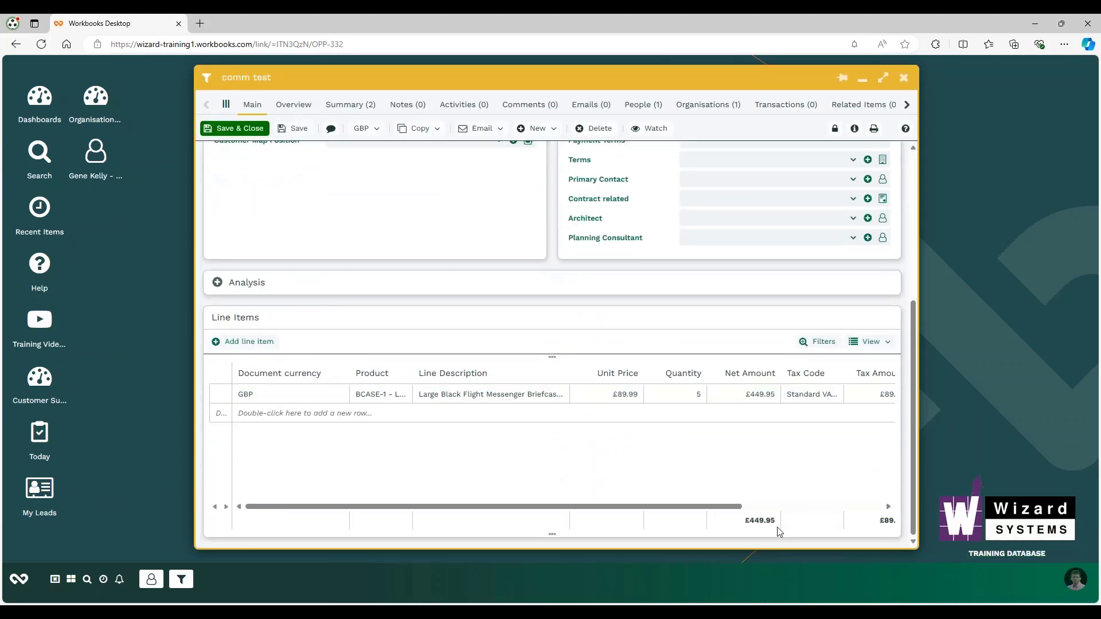
pyautogui.scroll(5, 701, 346)
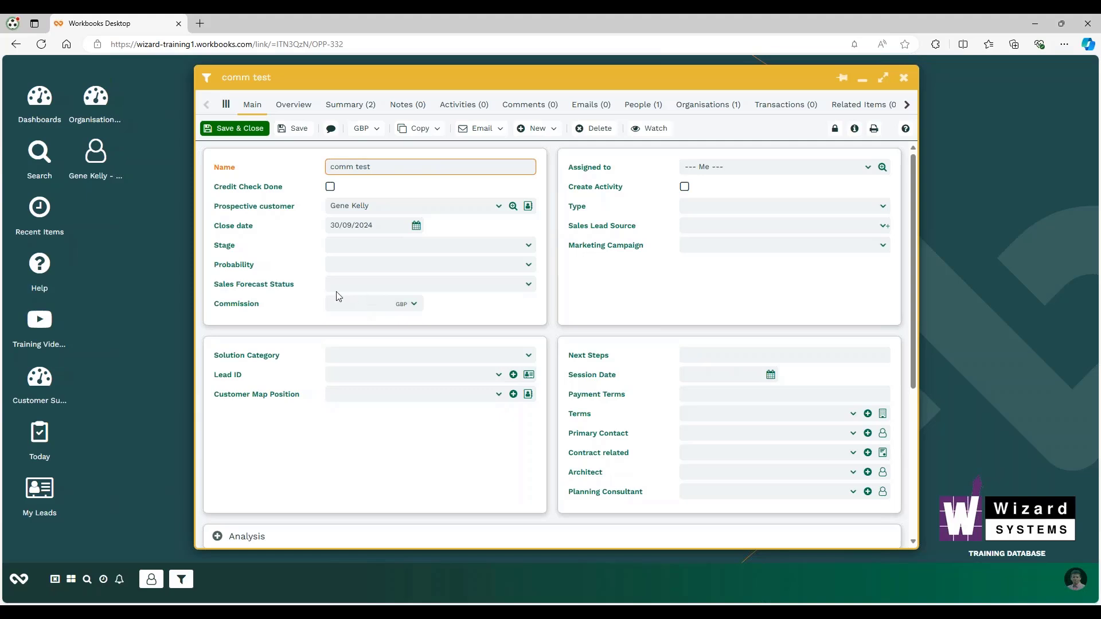
pyautogui.scroll(-4, 547, 288)
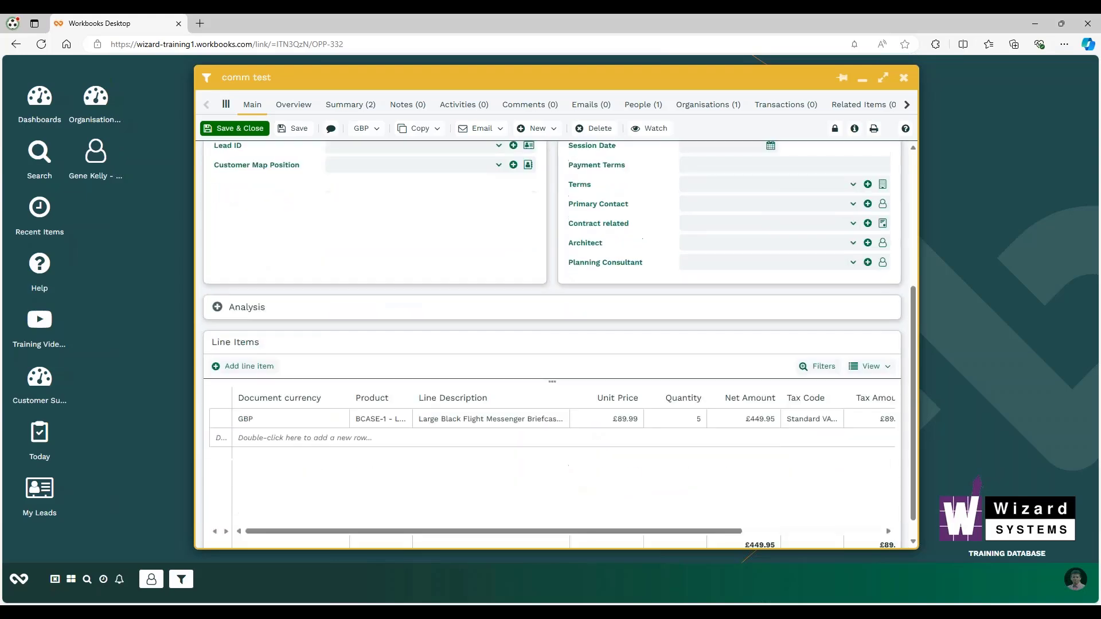
pyautogui.scroll(4, 359, 284)
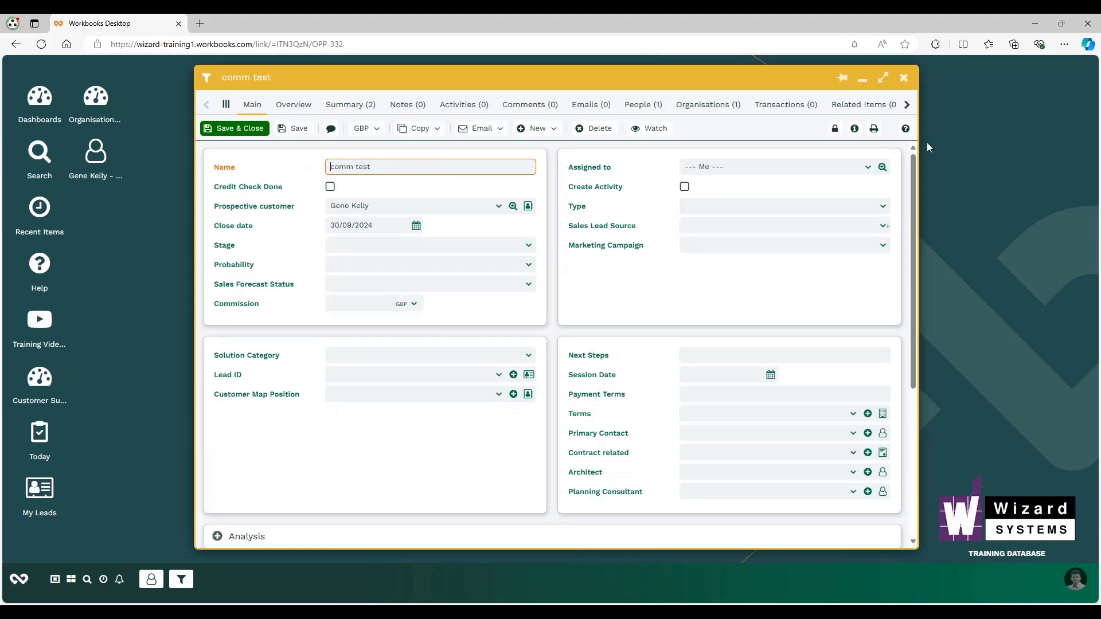
pyautogui.click(904, 79)
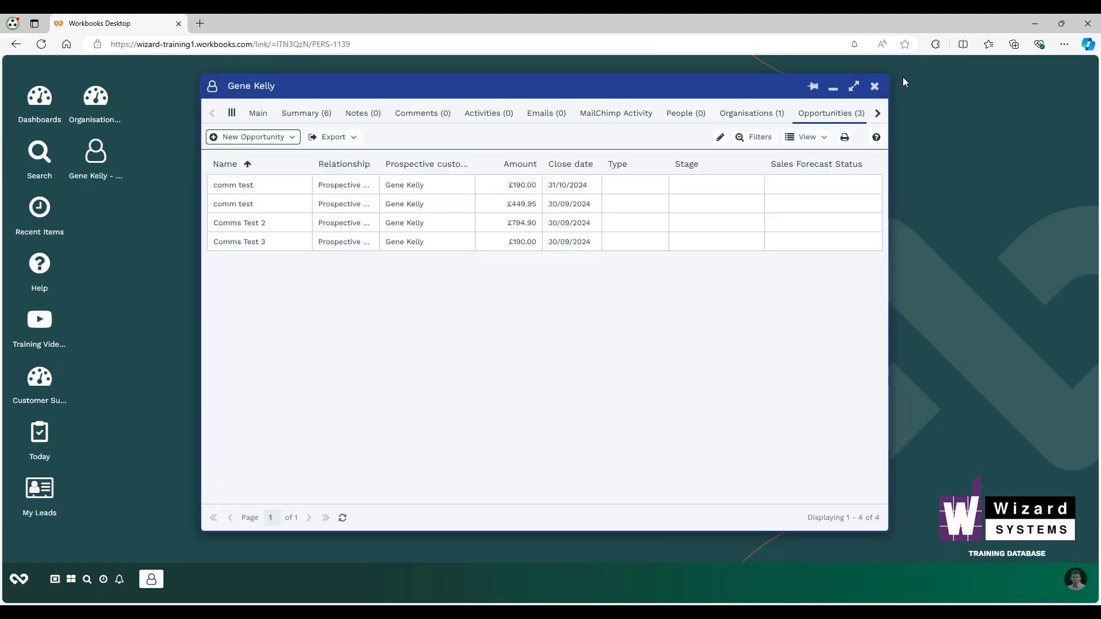
pyautogui.click(875, 86)
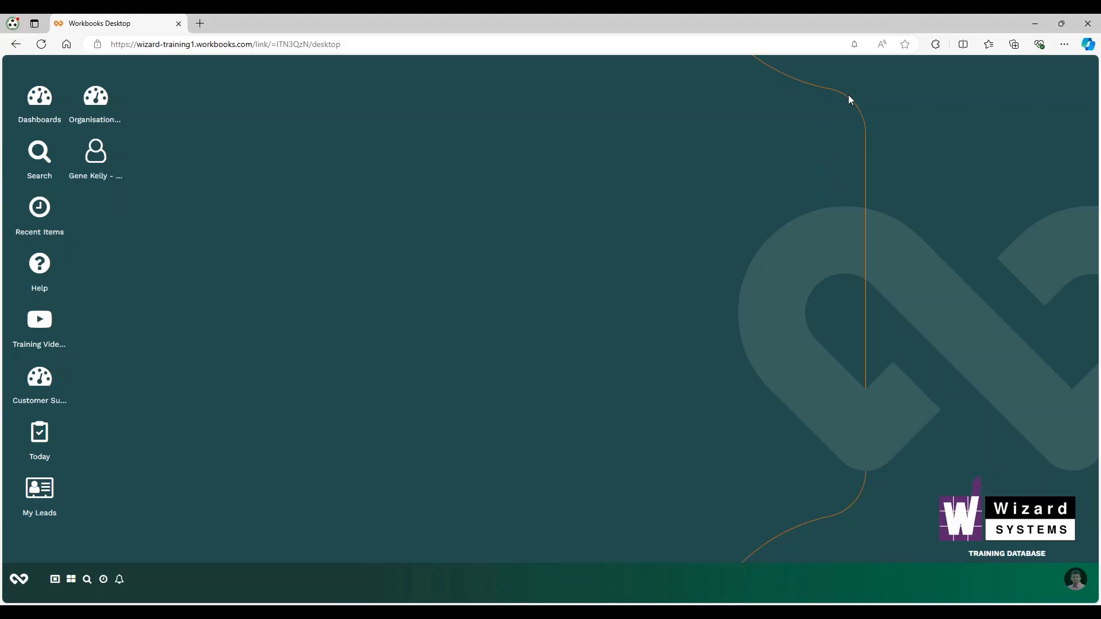
# Step: Open the "Opp Field Updater Comms" report from My Reports
pyautogui.click(17, 581)
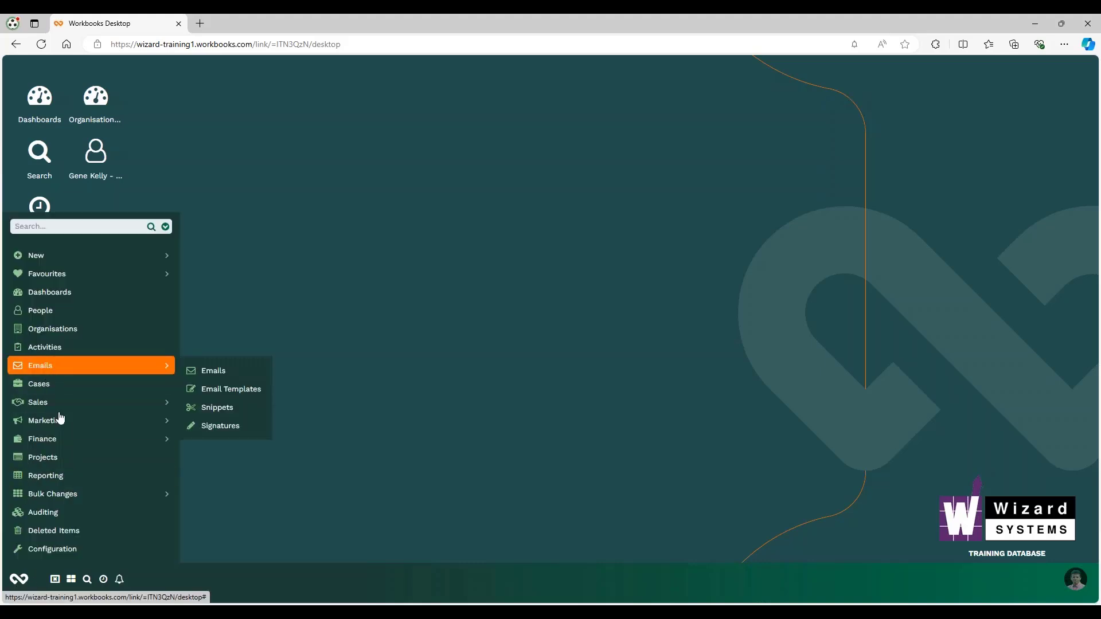
pyautogui.click(89, 475)
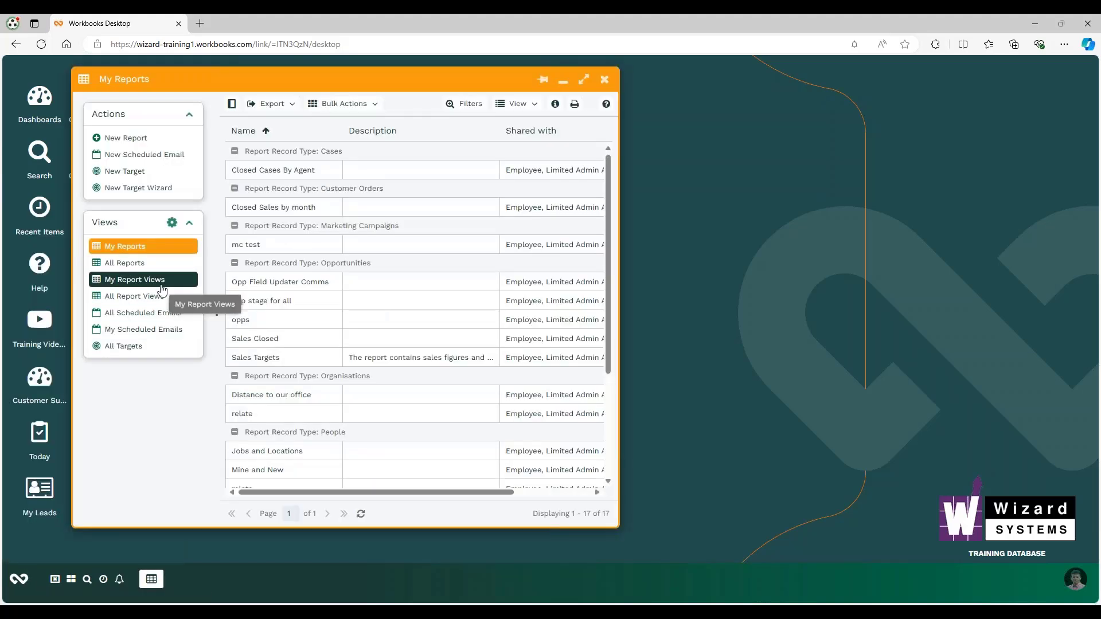
pyautogui.doubleClick(297, 282)
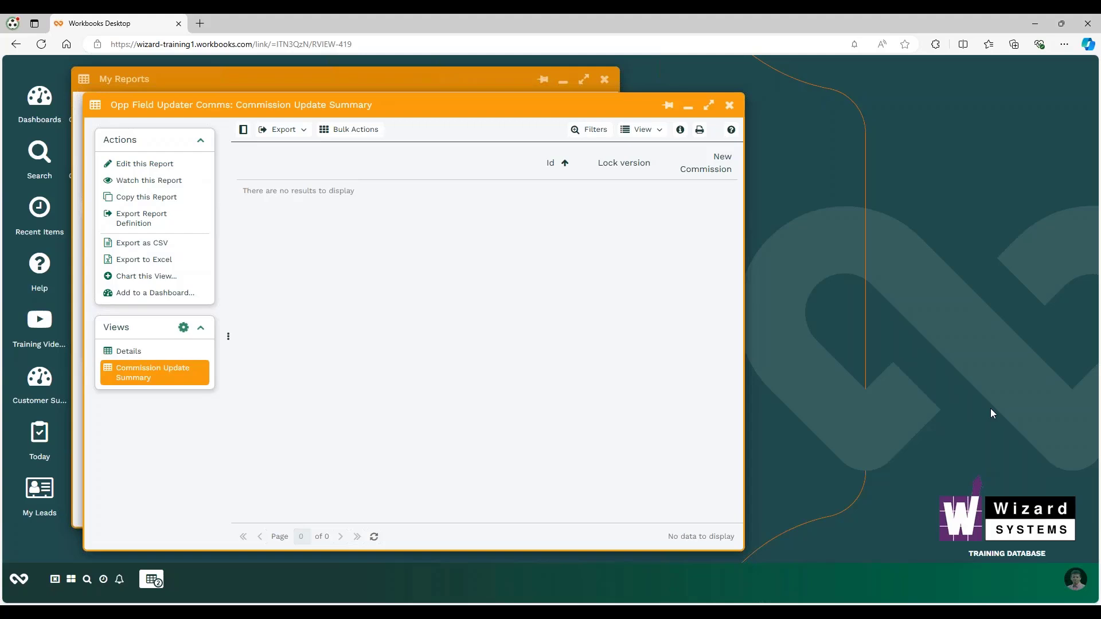
# Step: Open the report for editing and examine its name, category, sharing and visibility settings
pyautogui.click(143, 164)
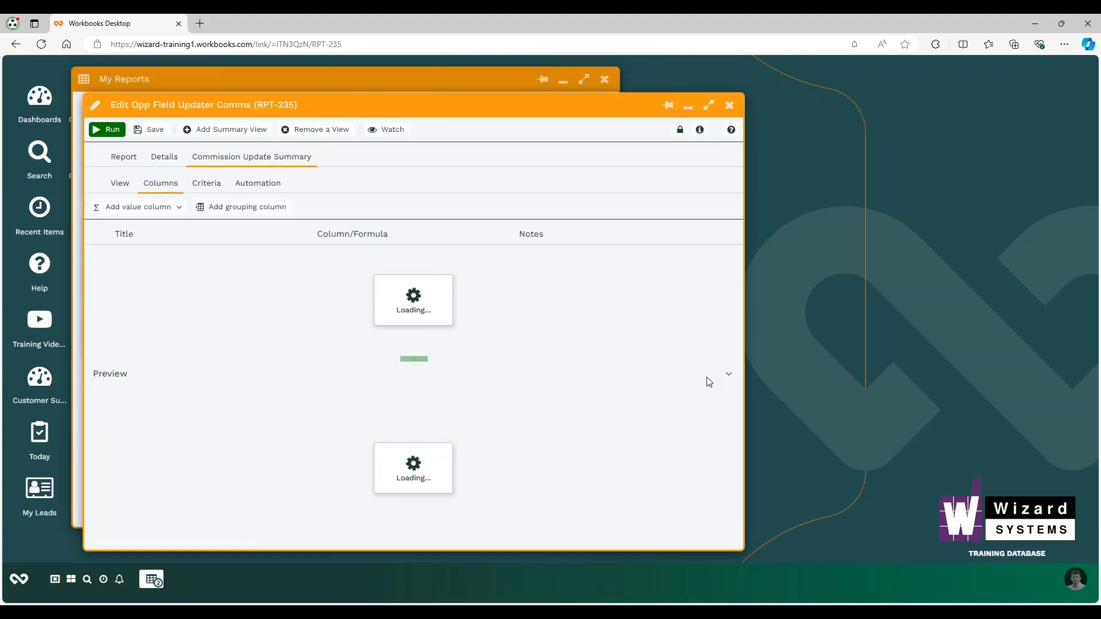
pyautogui.click(119, 158)
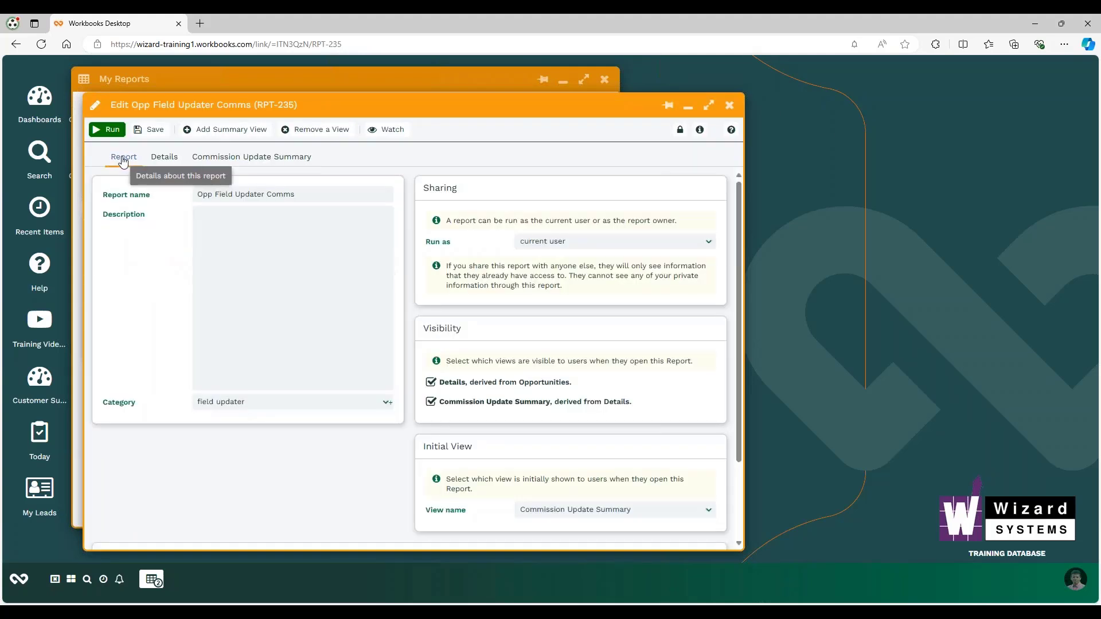
pyautogui.moveTo(364, 105); pyautogui.dragTo(424, 104)
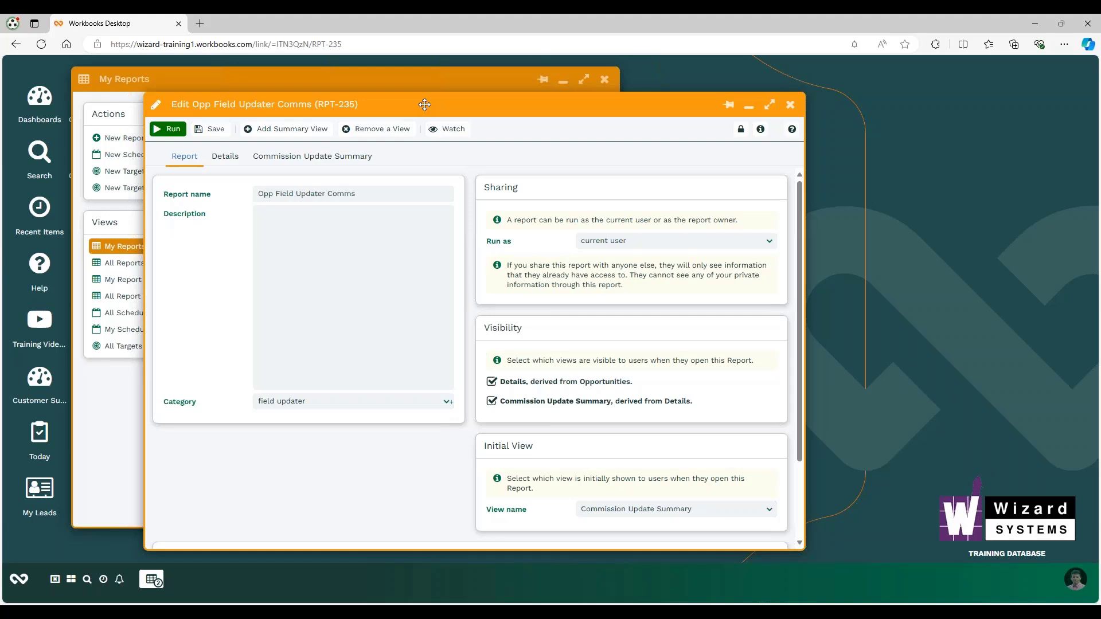
pyautogui.moveTo(357, 194); pyautogui.dragTo(235, 196)
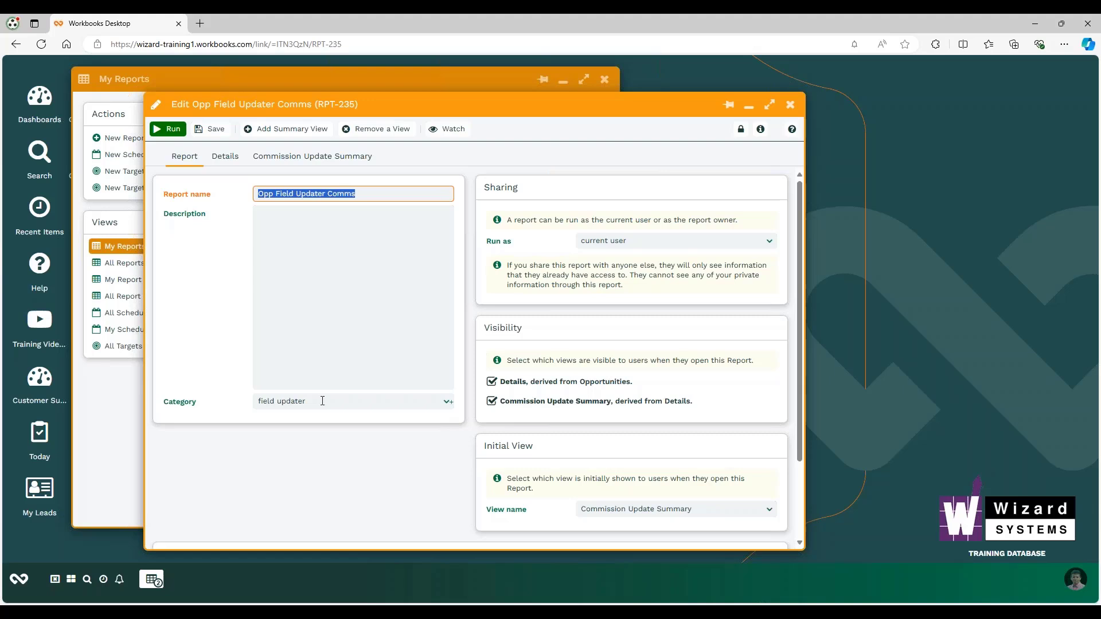
# Step: Examine the Details view's columns, load its preview and check its criteria
pyautogui.click(227, 157)
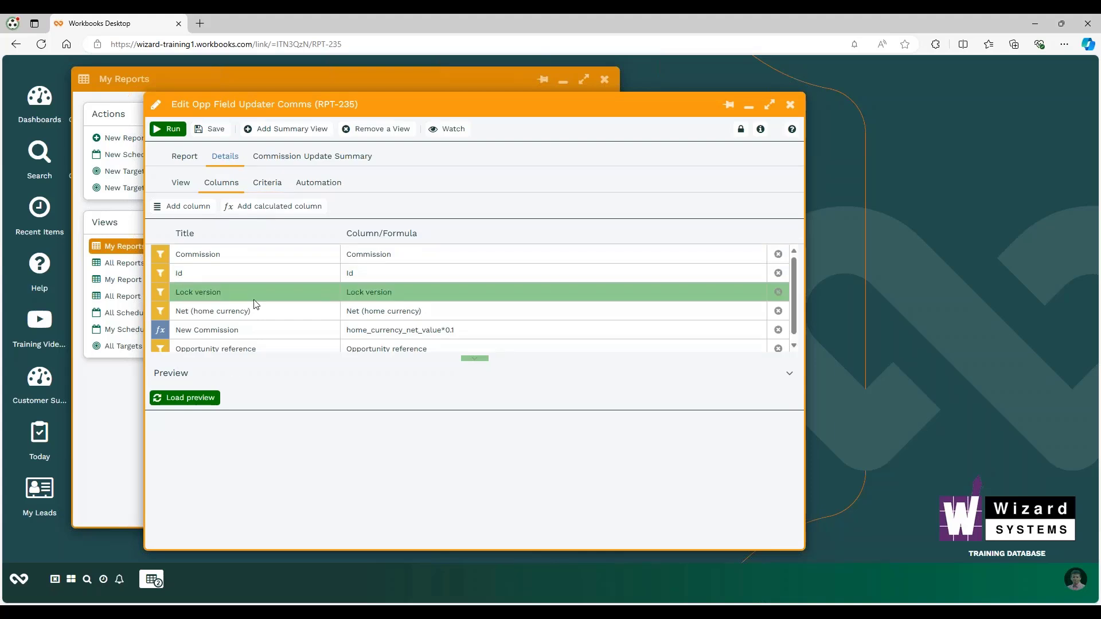
pyautogui.click(181, 403)
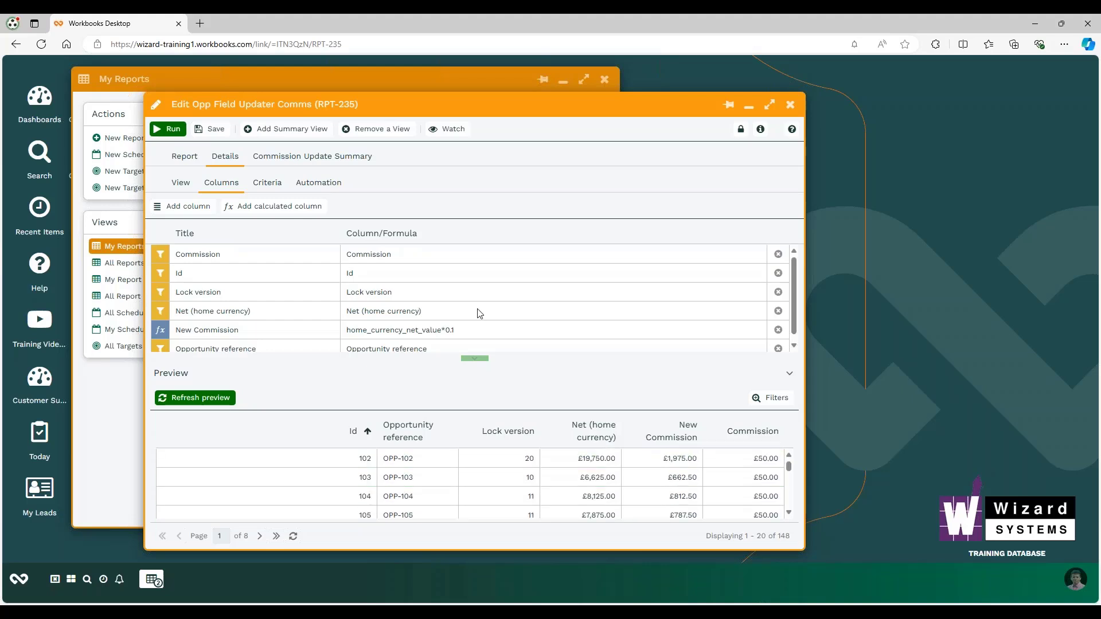
pyautogui.click(267, 181)
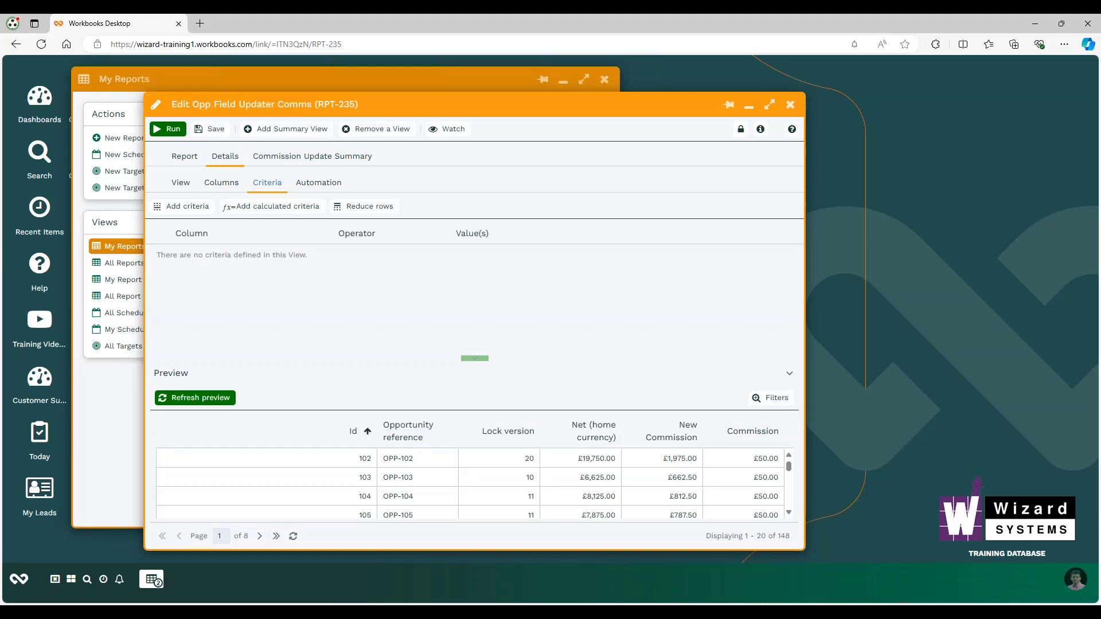
# Step: Inspect the New Commission column's settings in the Commission Update Summary view and load the view's preview
pyautogui.click(325, 163)
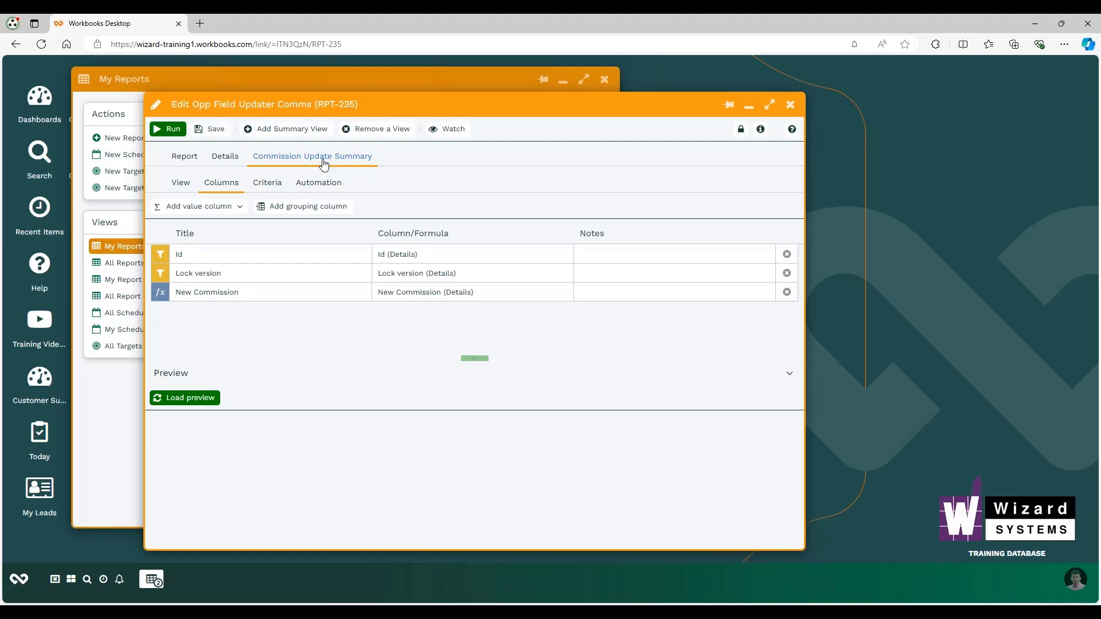
pyautogui.click(208, 297)
pyautogui.doubleClick(208, 296)
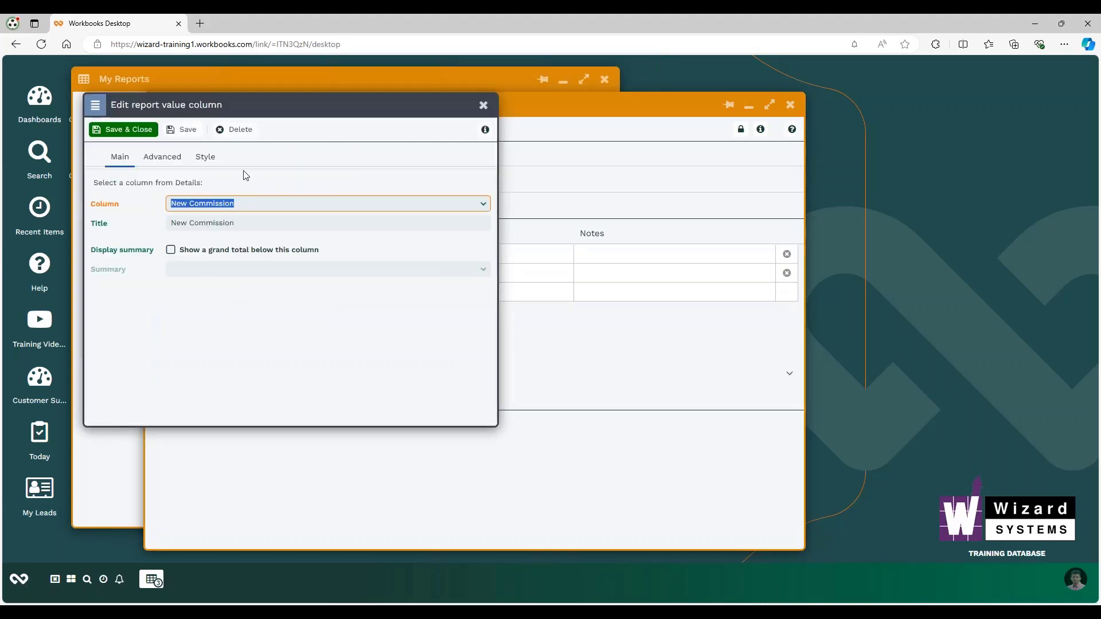
pyautogui.click(483, 105)
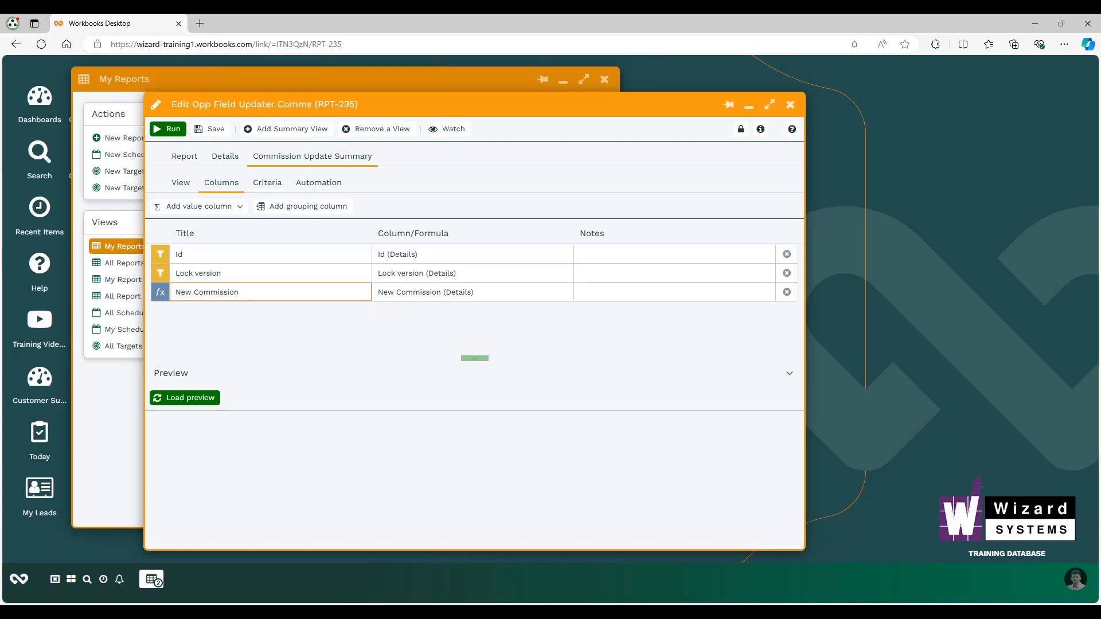
pyautogui.click(166, 397)
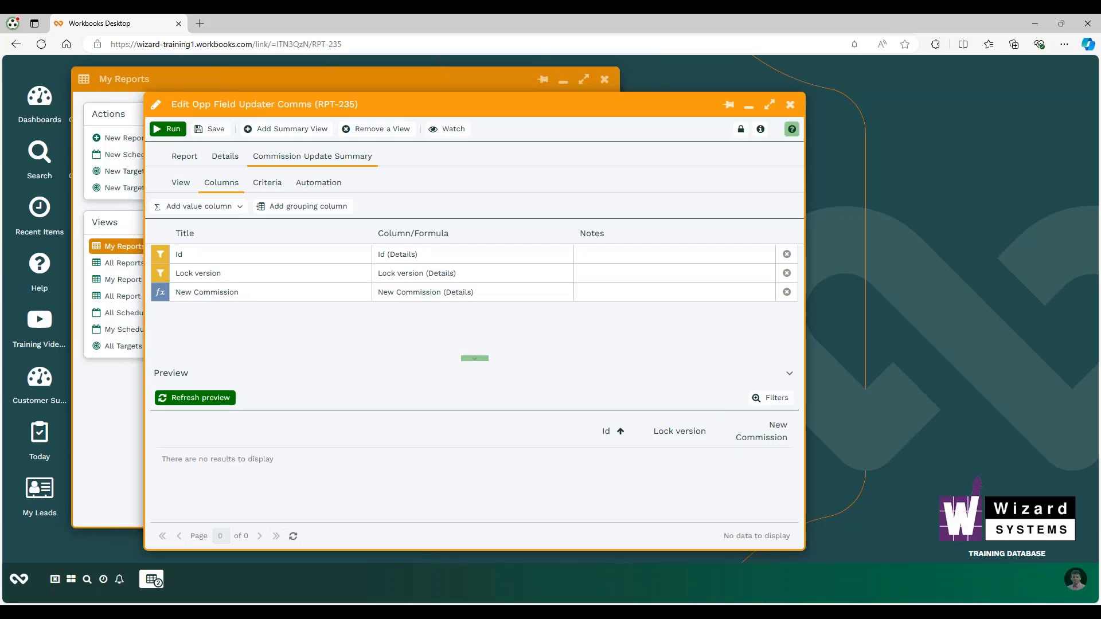
# Step: Close the report editor, discarding its unsaved changes, and close the My Reports list
pyautogui.click(791, 105)
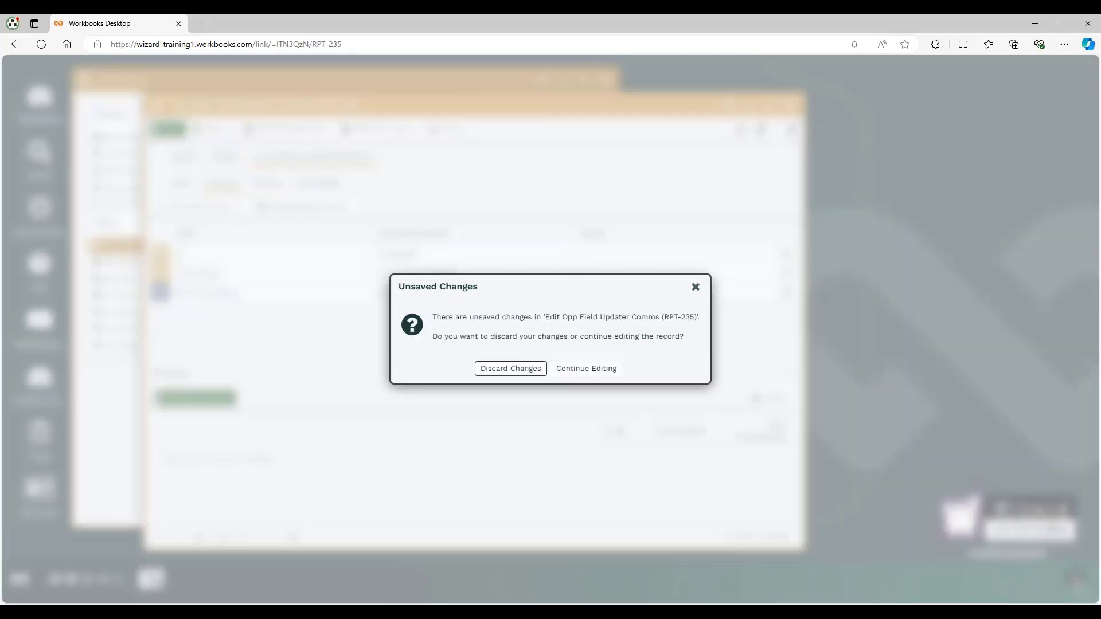
pyautogui.click(516, 378)
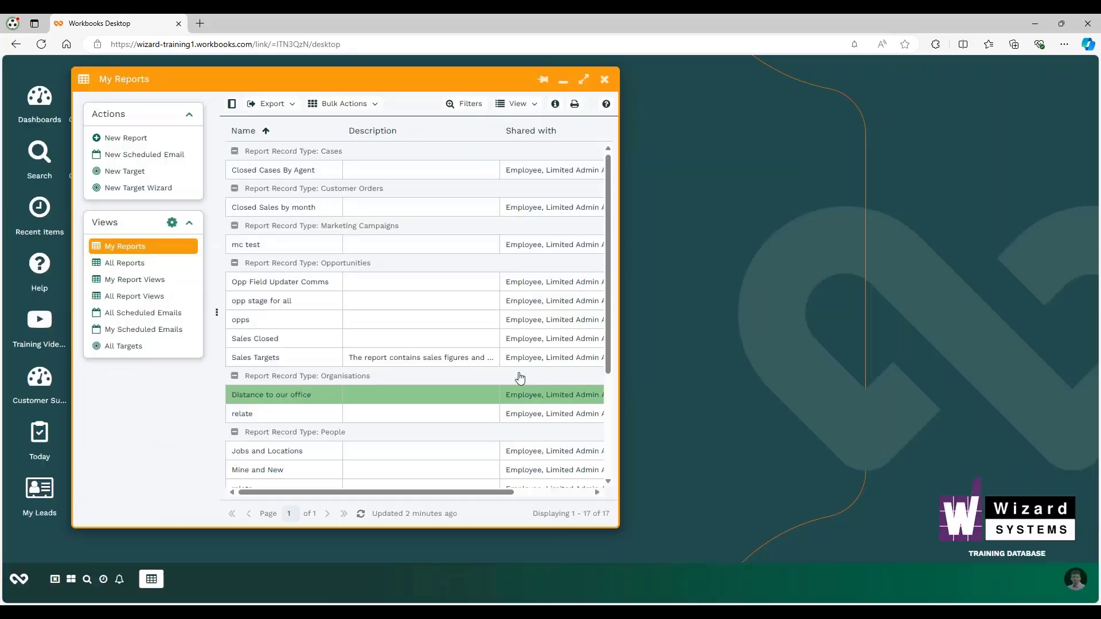
pyautogui.click(605, 80)
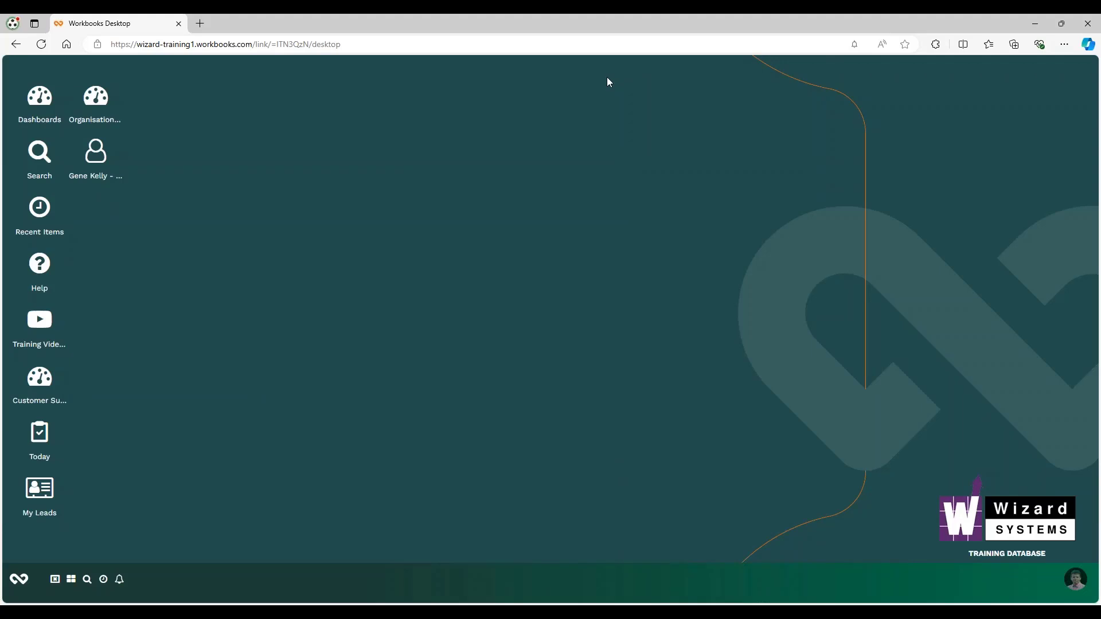
# Step: Open the Field Updater entry in the Automation plugins configuration, check its state and description, and close it
pyautogui.click(20, 579)
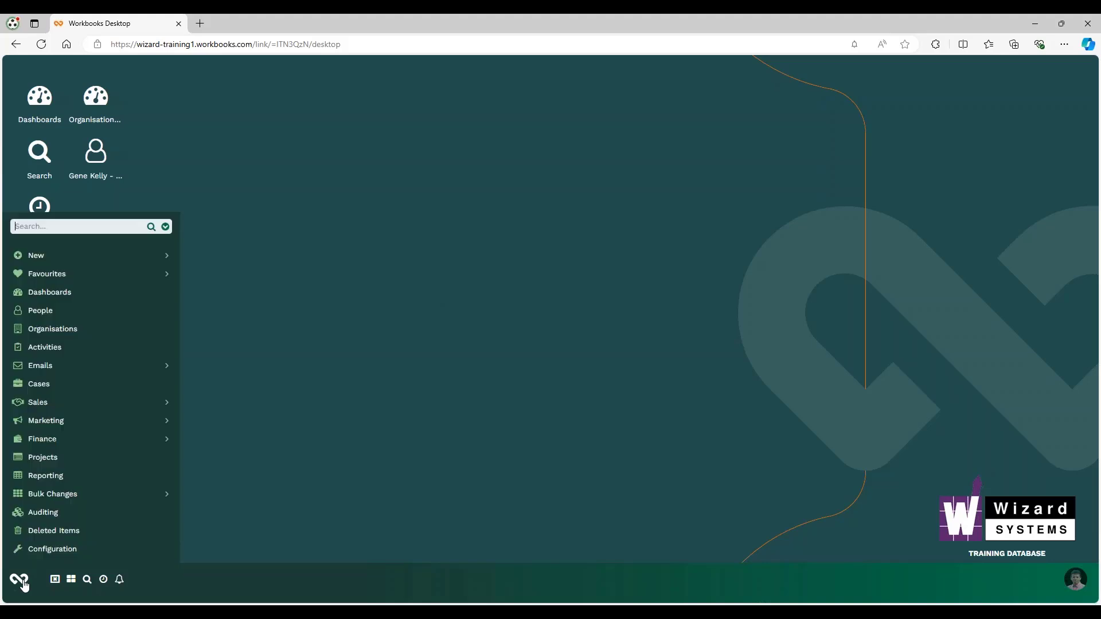
pyautogui.click(103, 526)
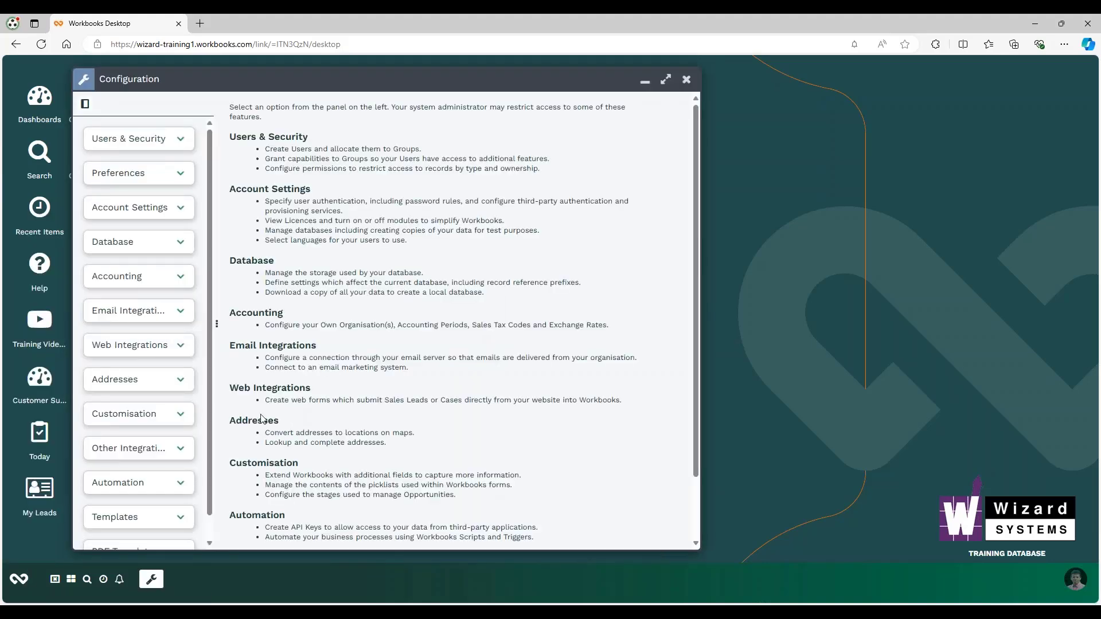
pyautogui.click(179, 484)
pyautogui.scroll(-3, 172, 417)
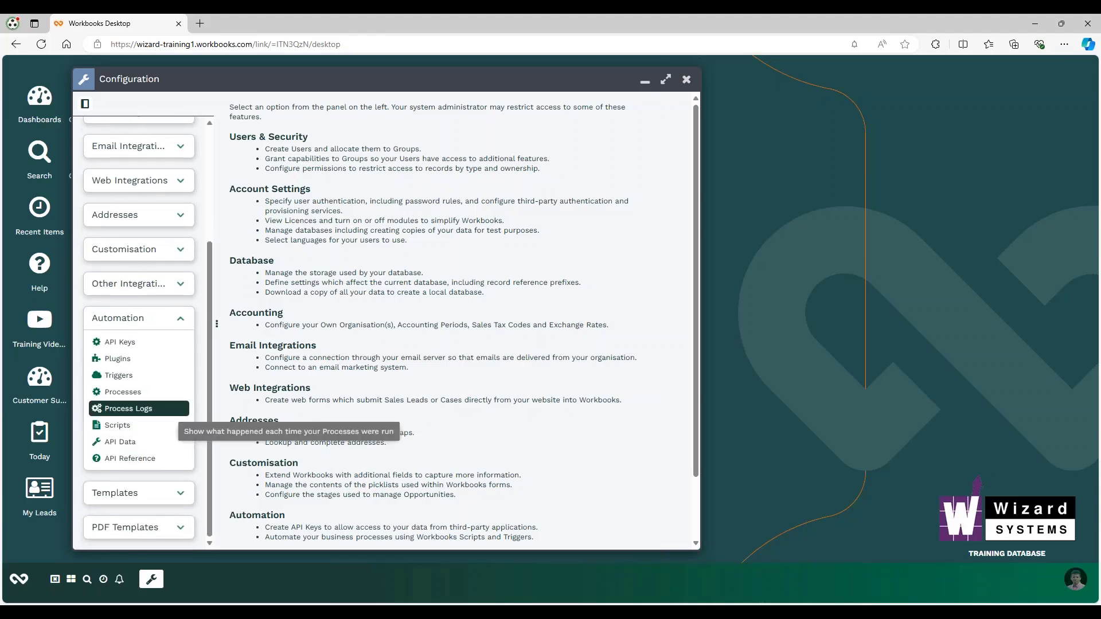
pyautogui.click(128, 361)
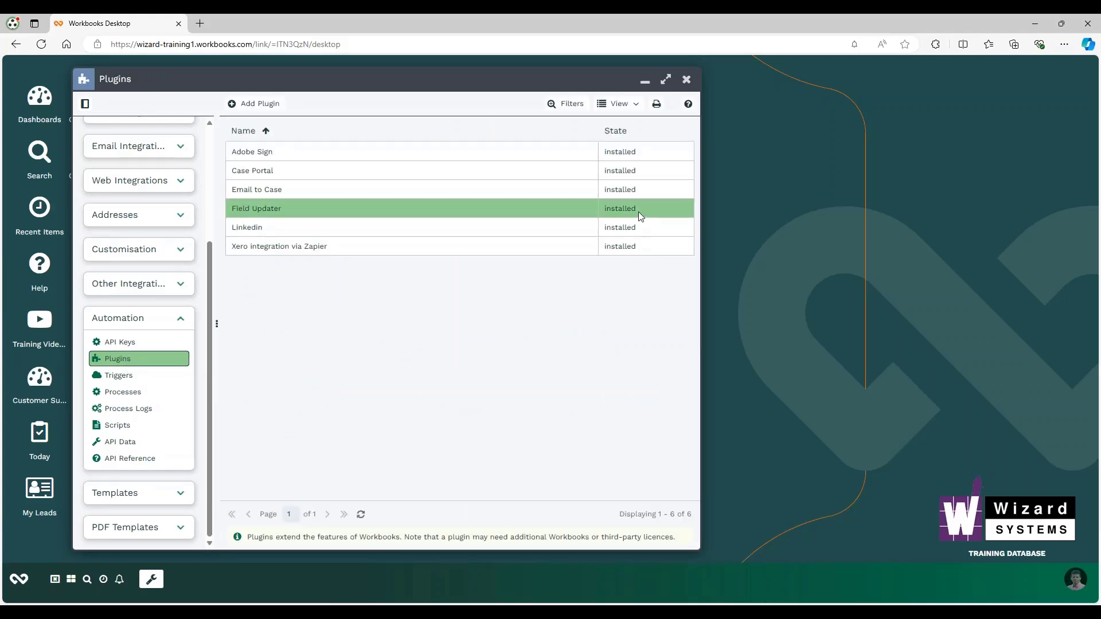
pyautogui.click(277, 217)
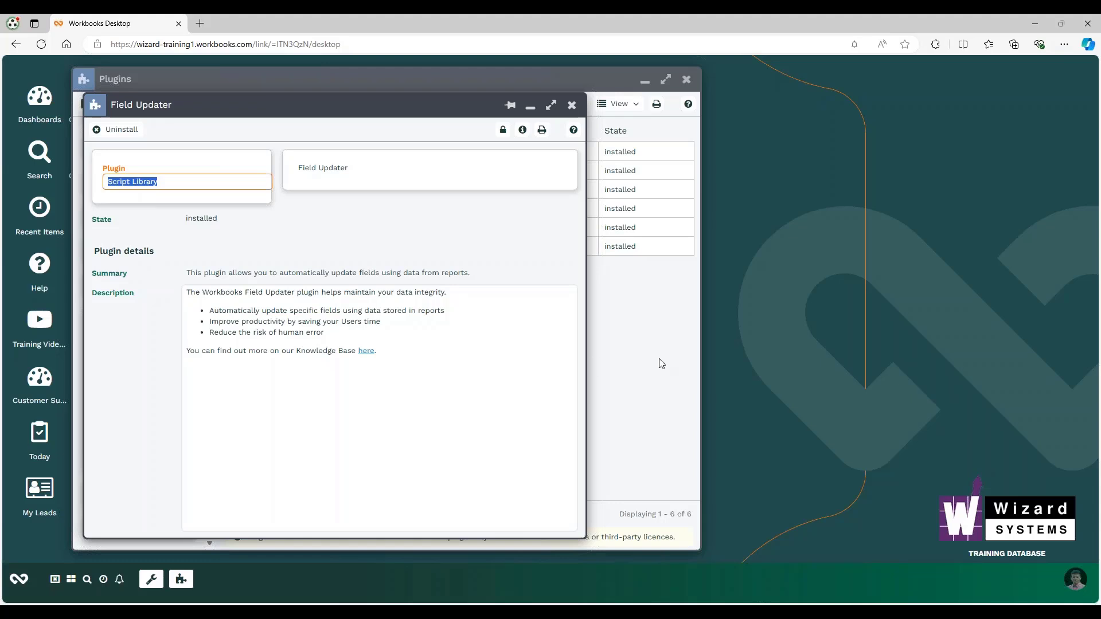
pyautogui.click(572, 105)
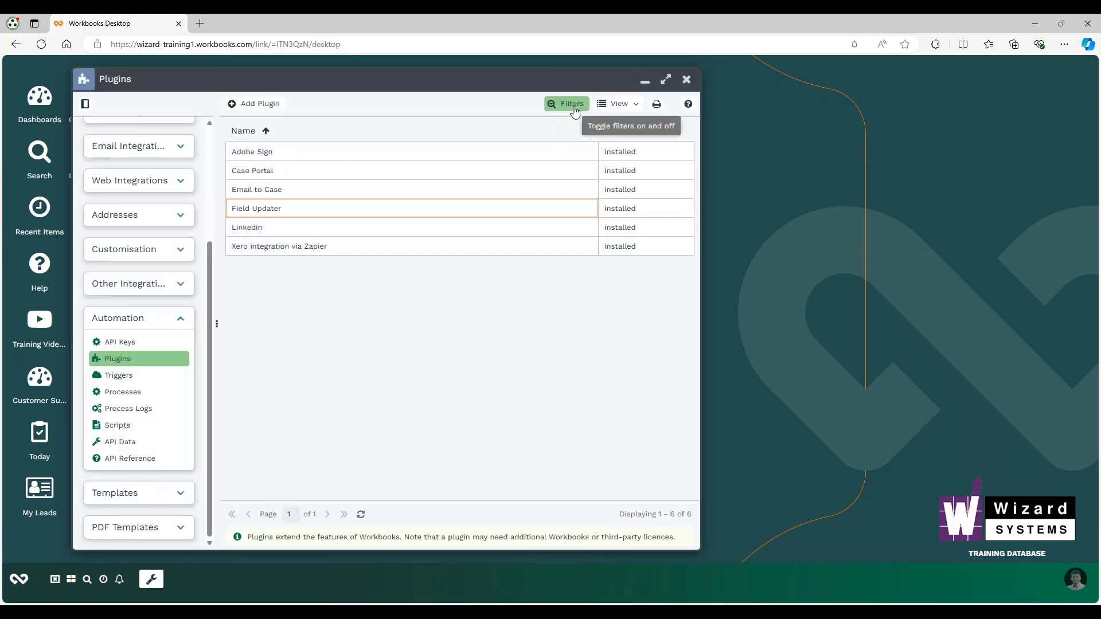
# Step: Open the Field Updater settings under Other Integrations in the Configuration window and maximise the window
pyautogui.click(183, 327)
pyautogui.click(180, 425)
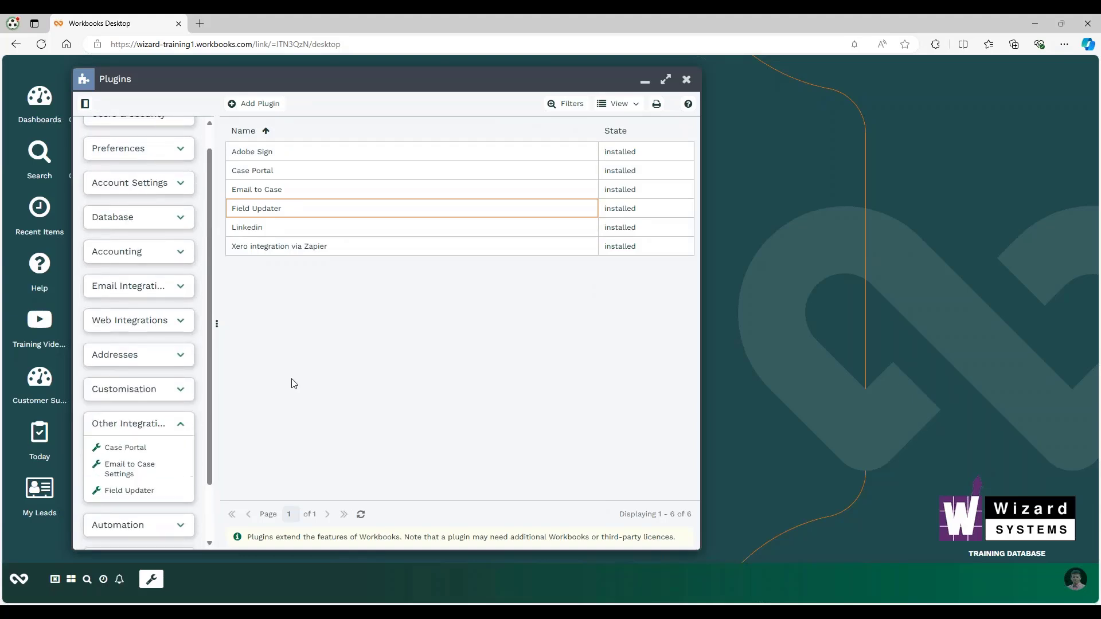
pyautogui.click(133, 494)
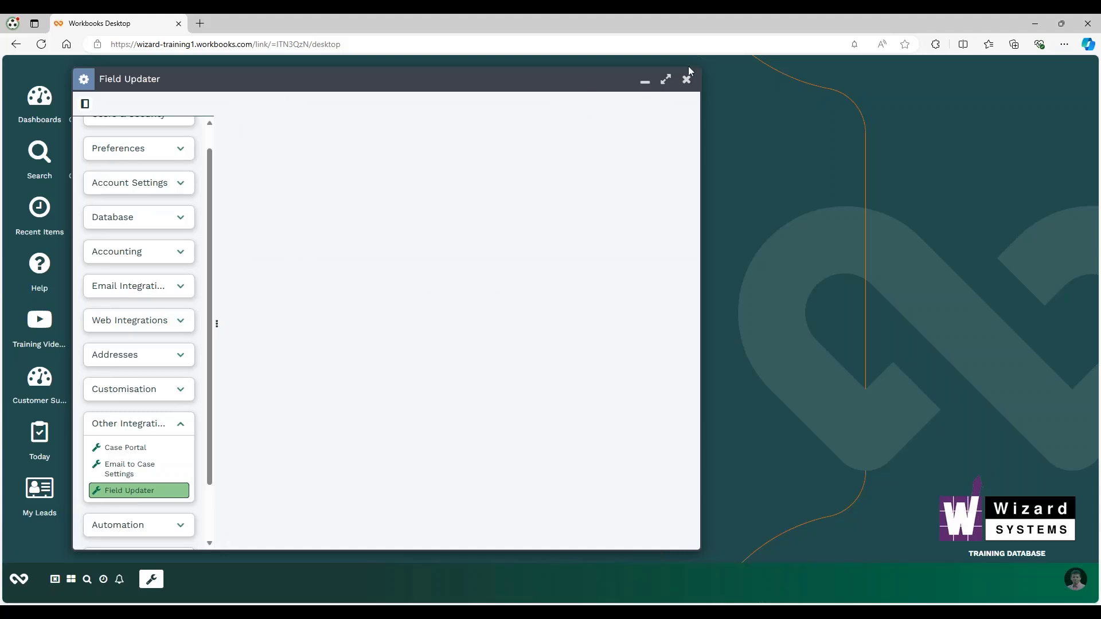
pyautogui.click(665, 80)
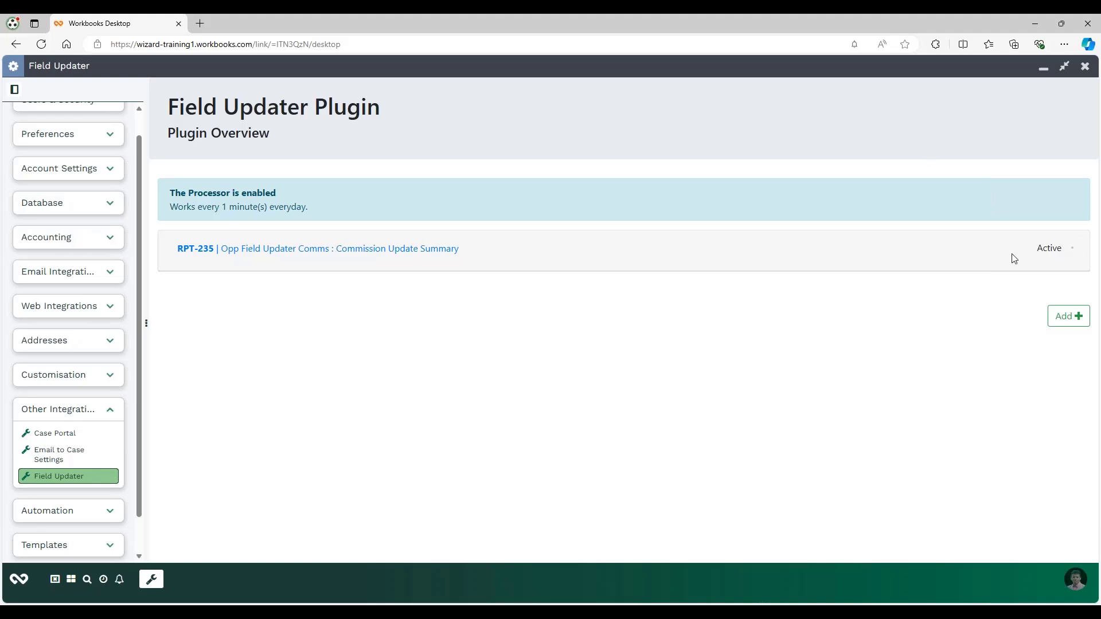
# Step: Expand the RPT-235 Commission Update Summary entry and examine its record settings, field mappings and run schedule
pyautogui.click(341, 250)
pyautogui.scroll(-2, 553, 262)
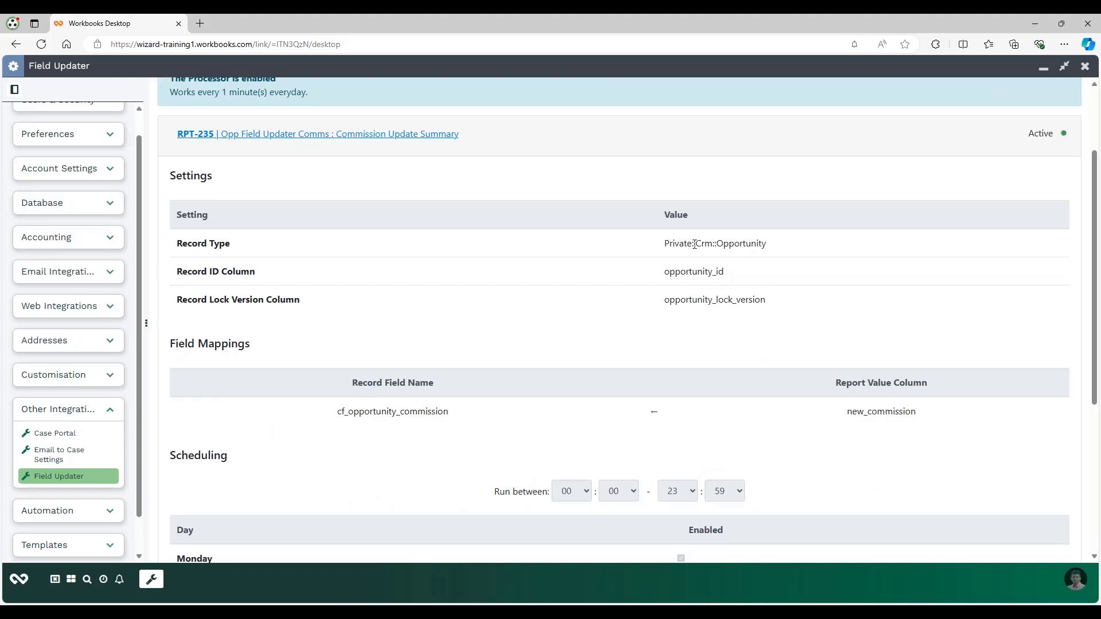
pyautogui.scroll(-2, 694, 245)
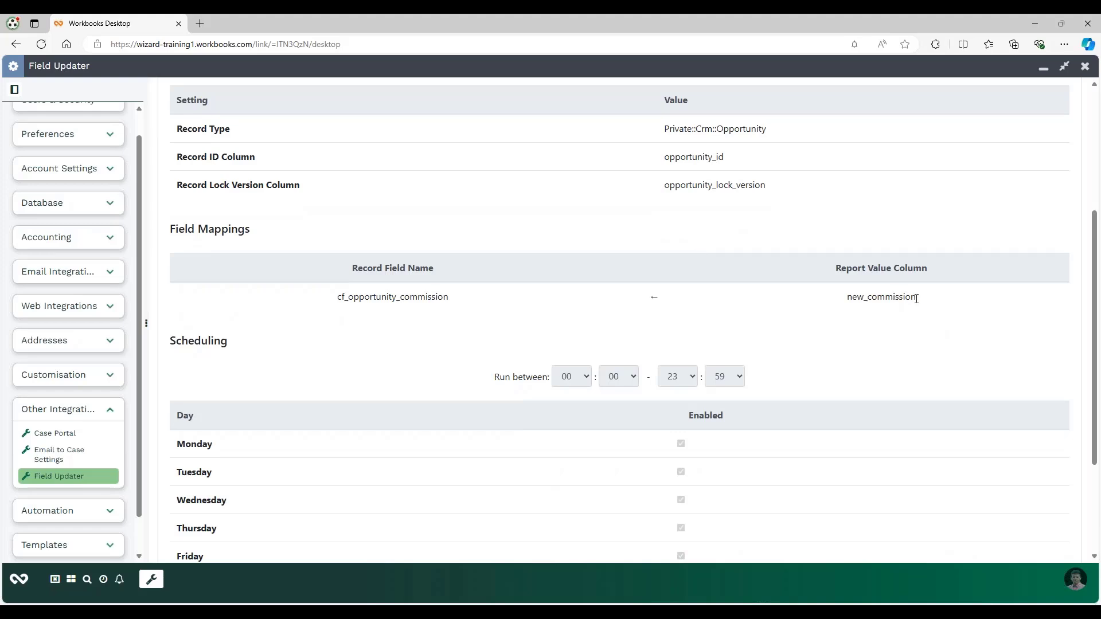
pyautogui.moveTo(916, 298); pyautogui.dragTo(847, 298)
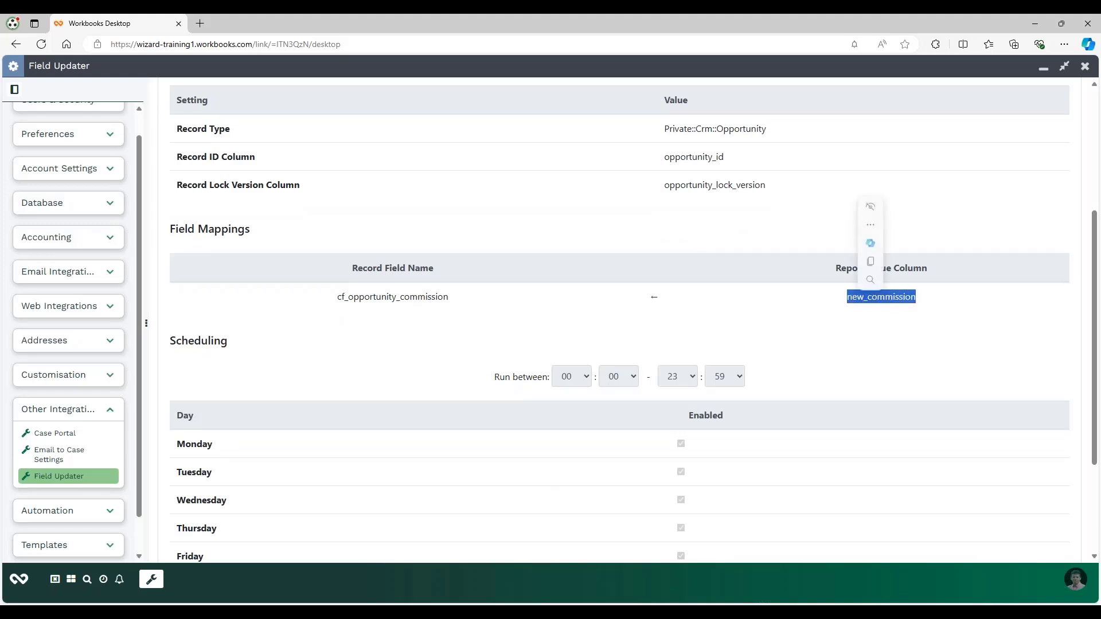
pyautogui.click(853, 311)
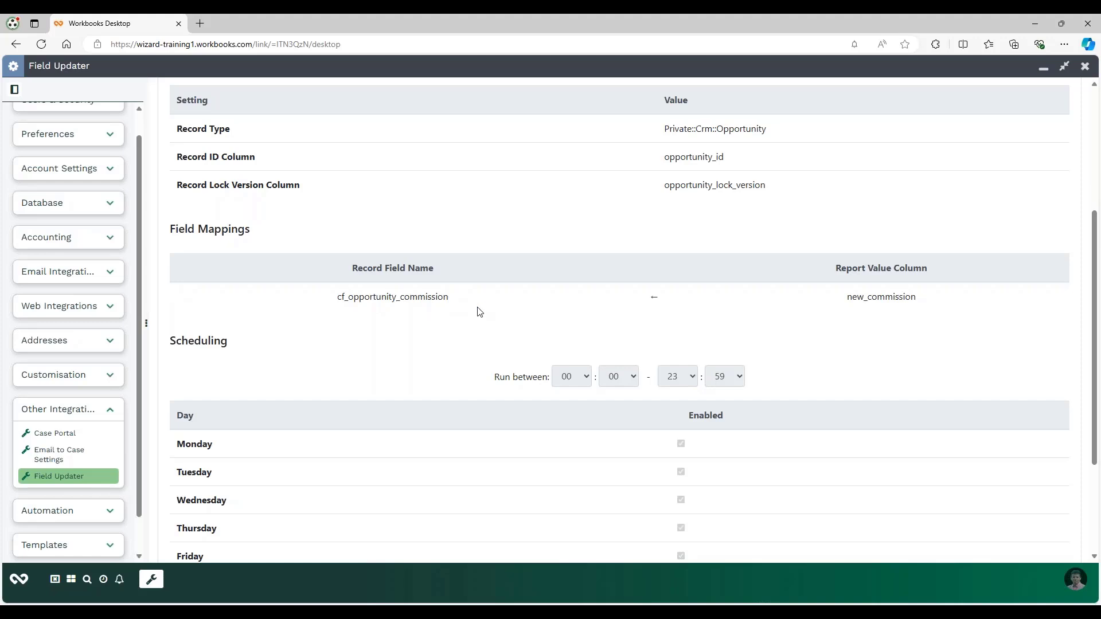
pyautogui.scroll(-3, 482, 313)
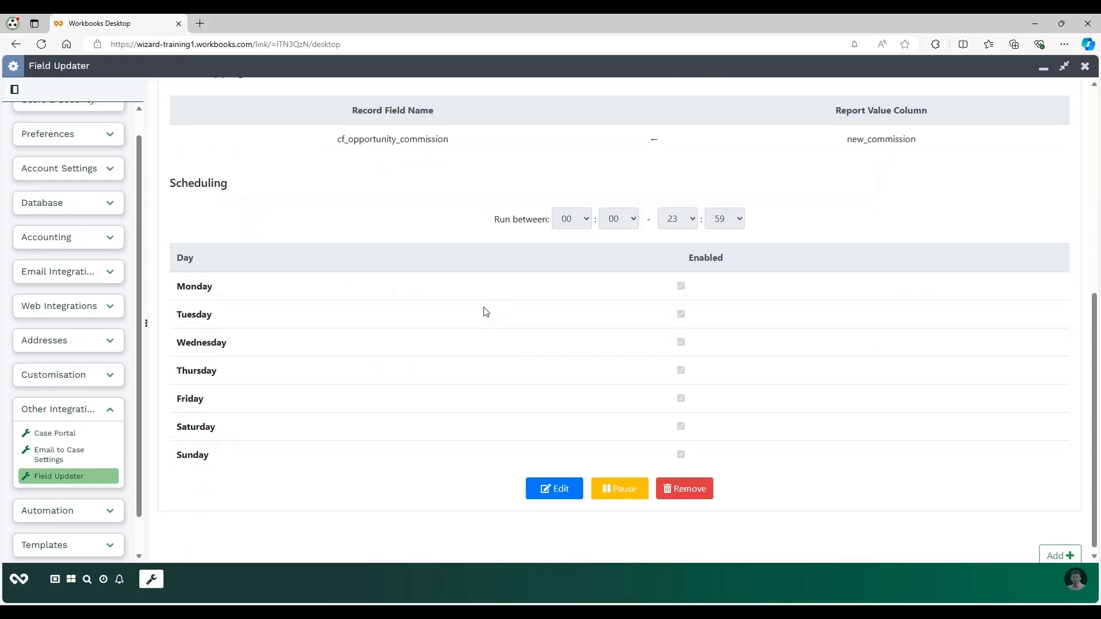
pyautogui.scroll(3, 484, 311)
pyautogui.scroll(-3, 484, 312)
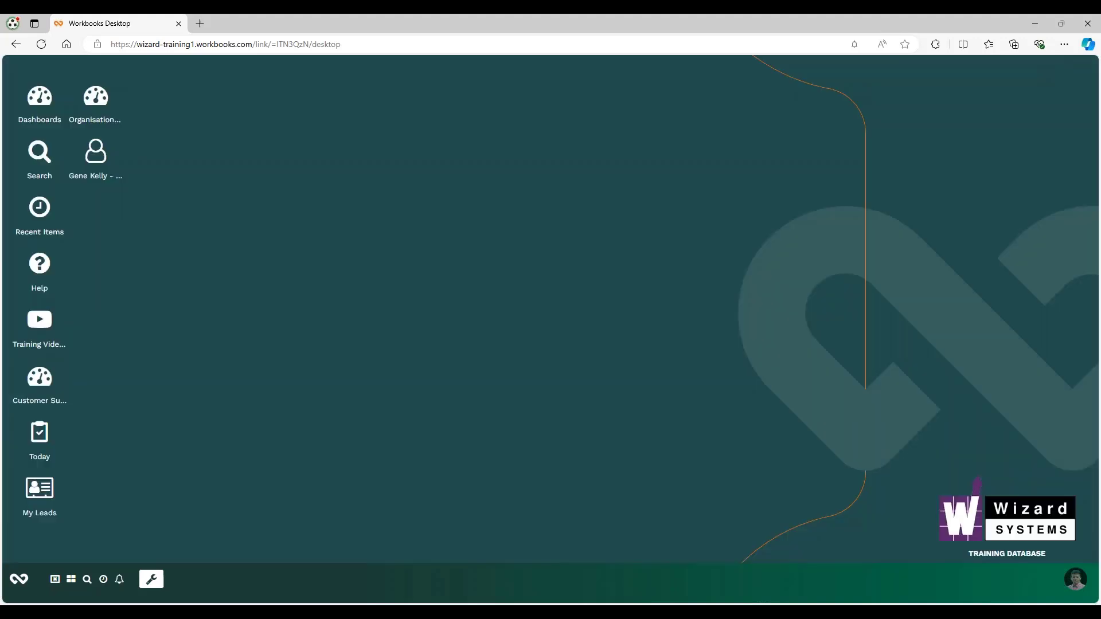
# Step: Minimise the configuration, open the Comms Test 2 opportunity from the contact's record, and compare its Commission with the line items' net total
pyautogui.click(1044, 67)
pyautogui.doubleClick(107, 180)
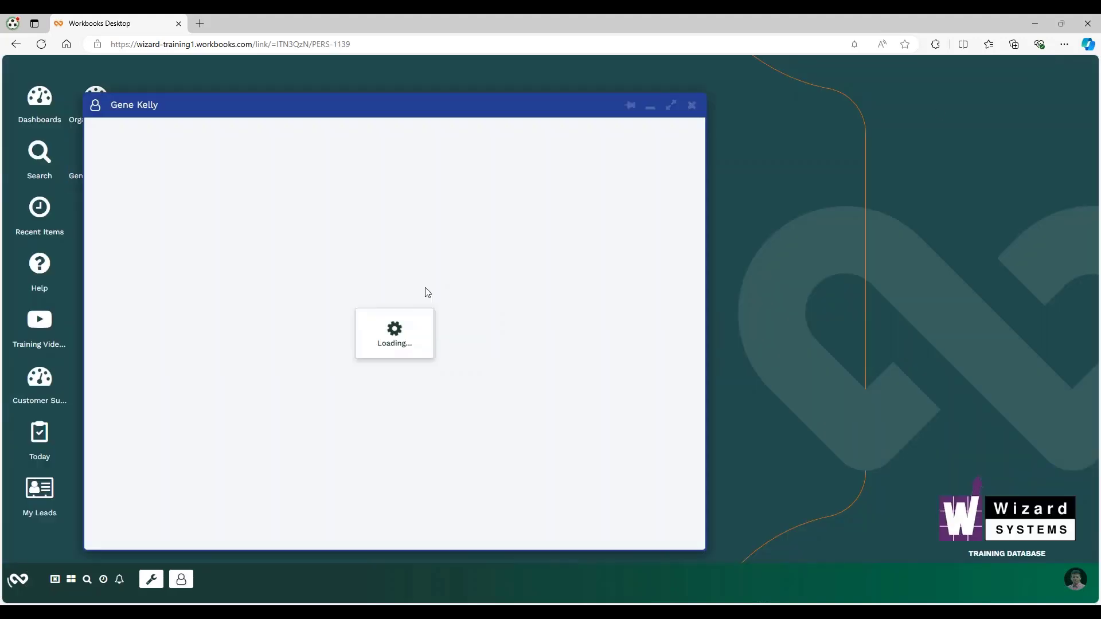
pyautogui.click(695, 135)
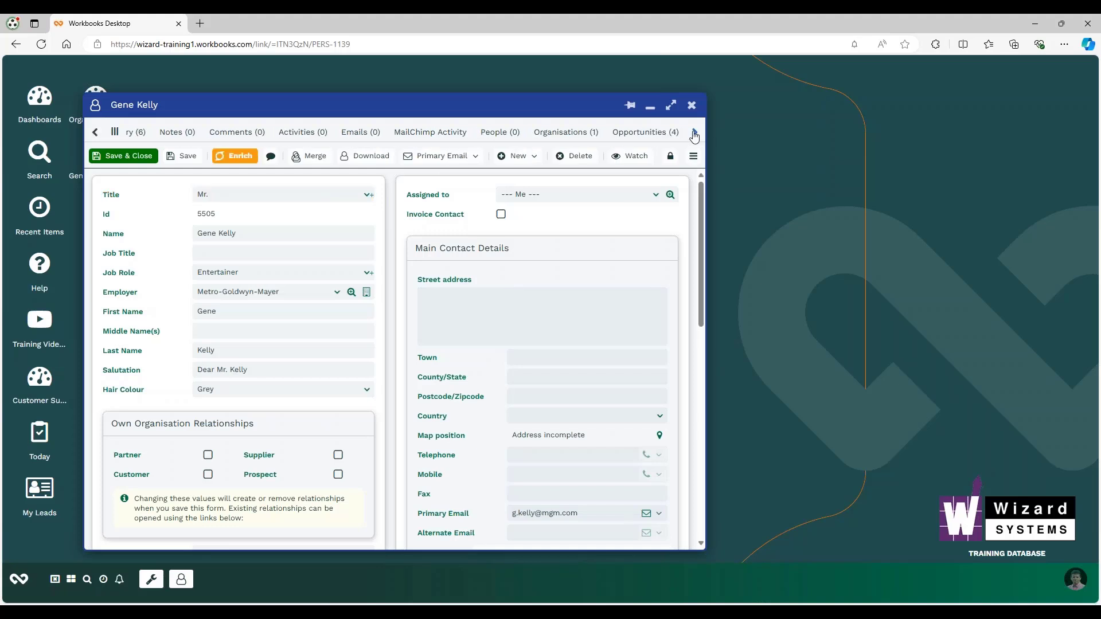
pyautogui.click(629, 136)
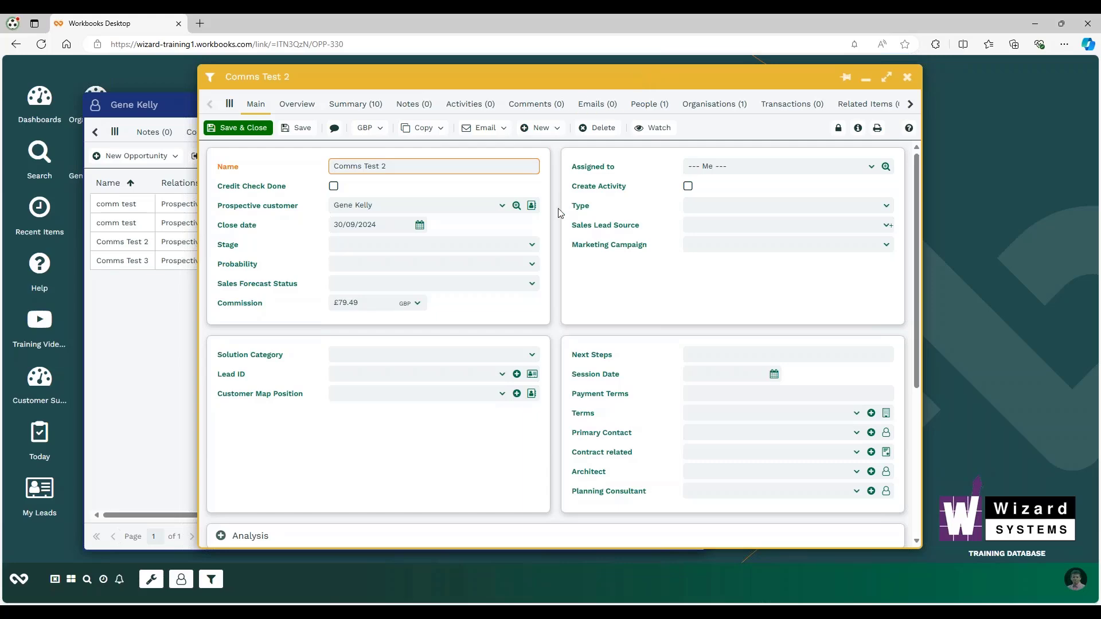
pyautogui.scroll(-5, 560, 213)
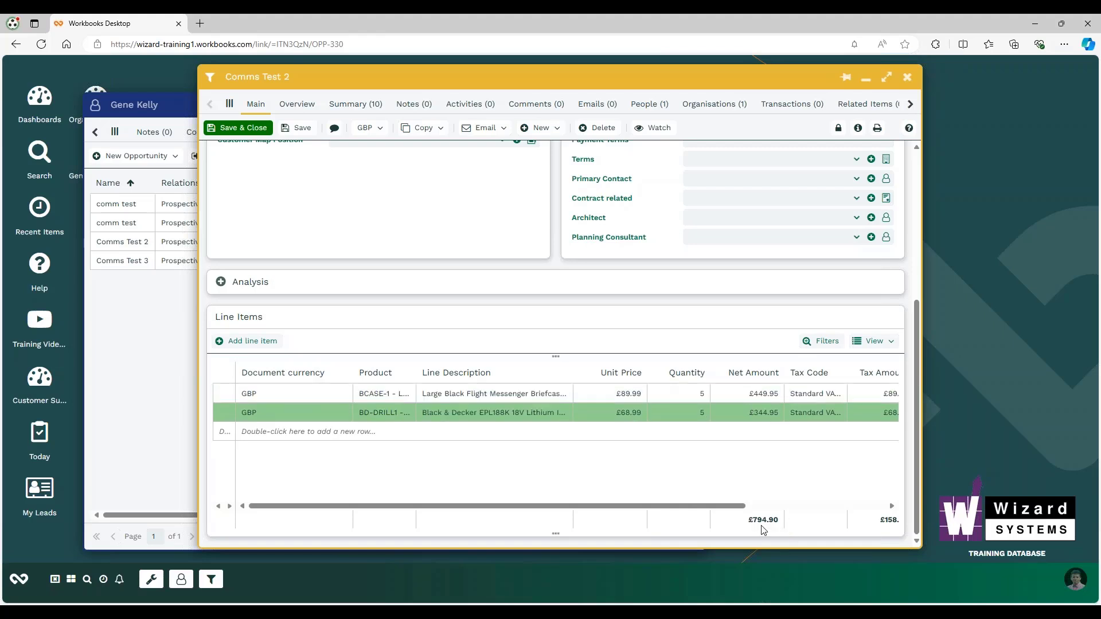
pyautogui.scroll(5, 706, 352)
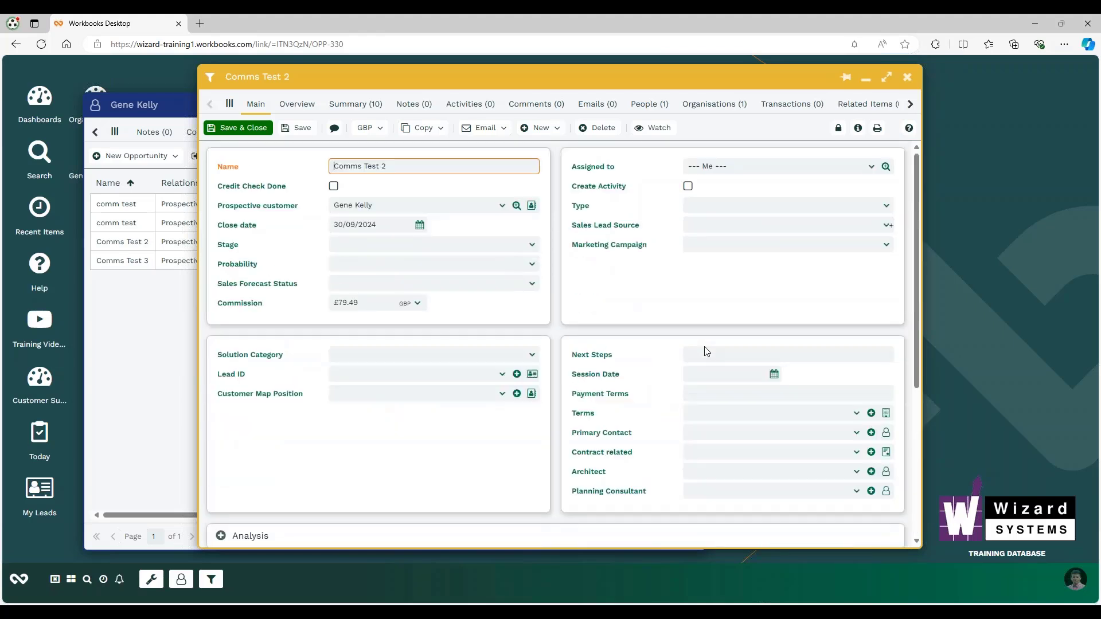